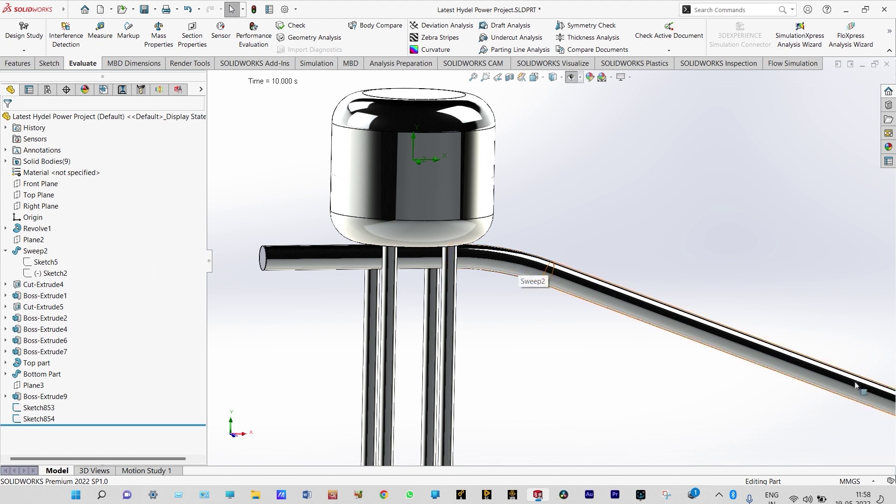
scroll(686, 296, down, 3)
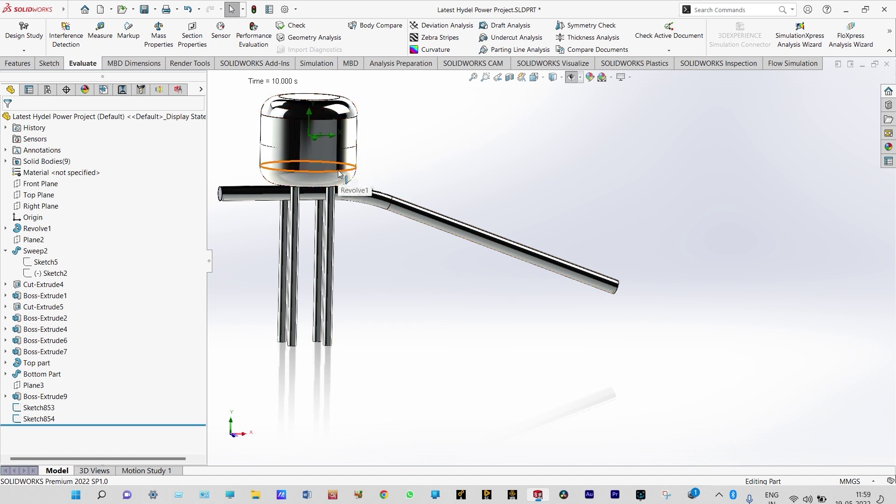
key(f)
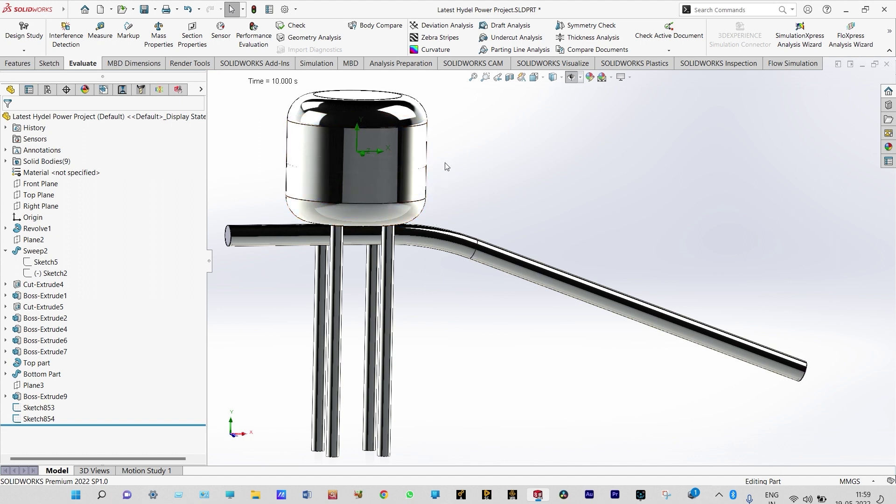
scroll(439, 140, up, 2)
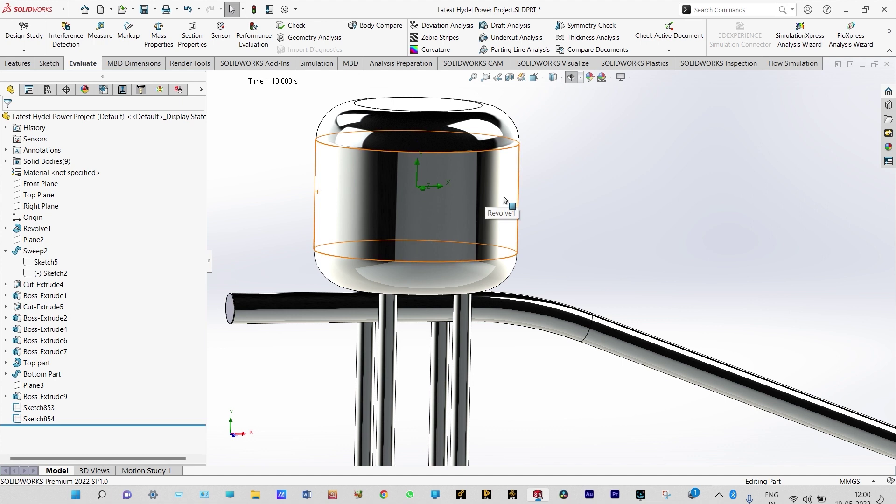
scroll(504, 224, up, 2)
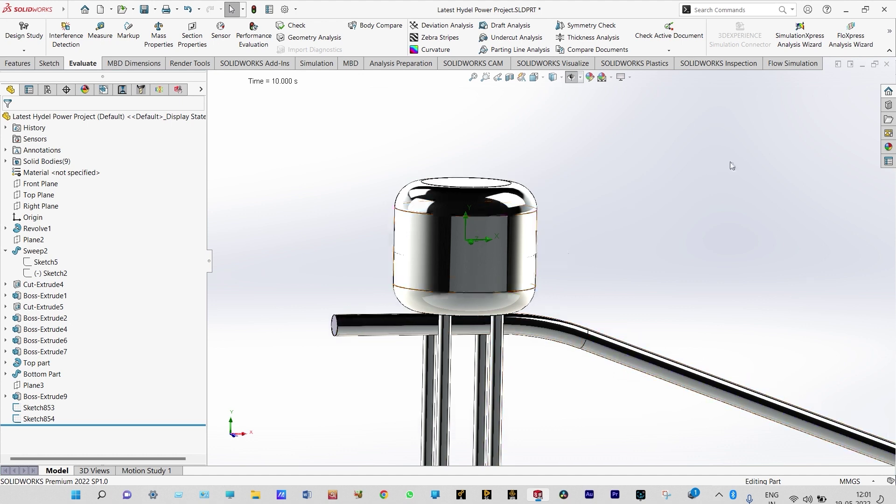
Start a new Flow Simulation project with the Wizard, keeping the name Project(2) and the current configuration
click(793, 63)
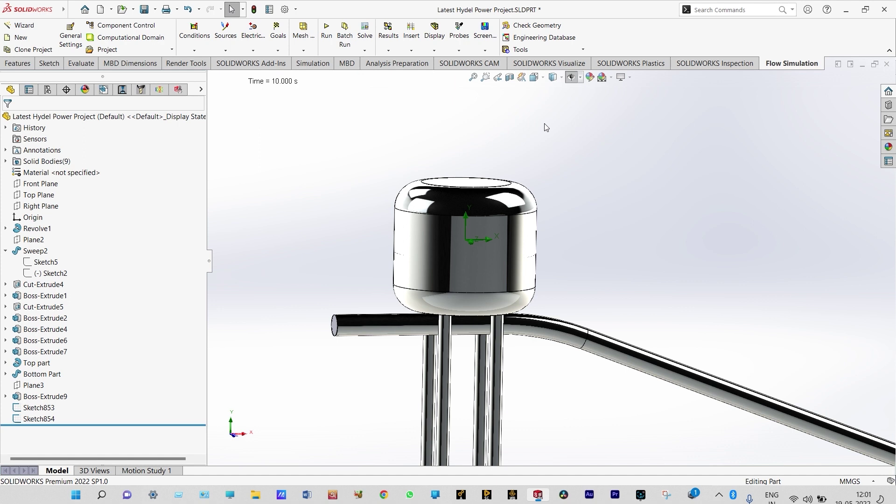
click(17, 26)
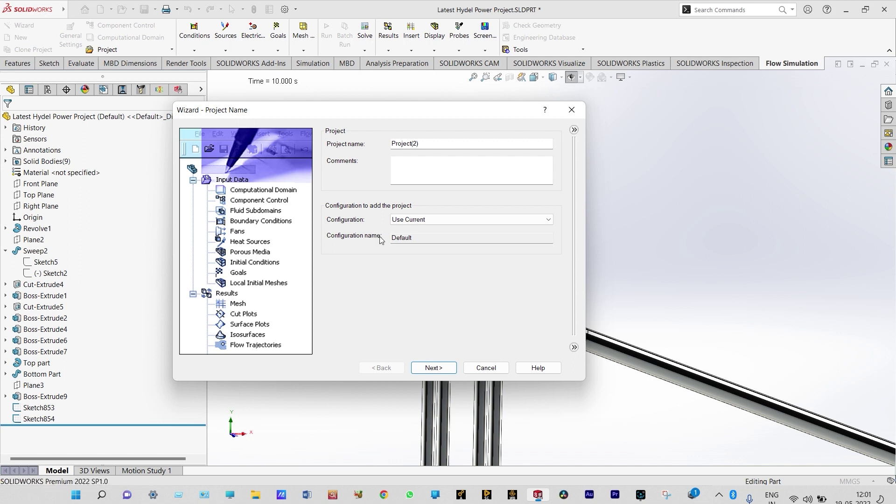
click(437, 368)
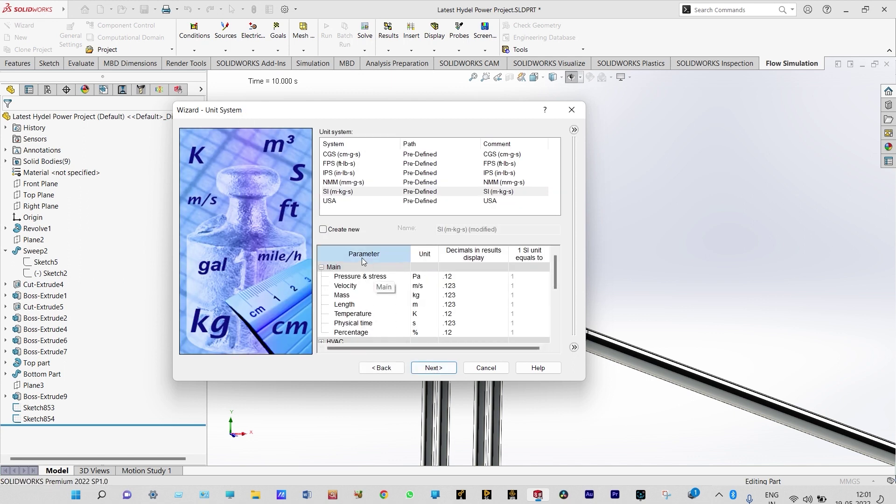
Choose the SI unit system for the project with pressure in MPa and temperature in °C
click(351, 194)
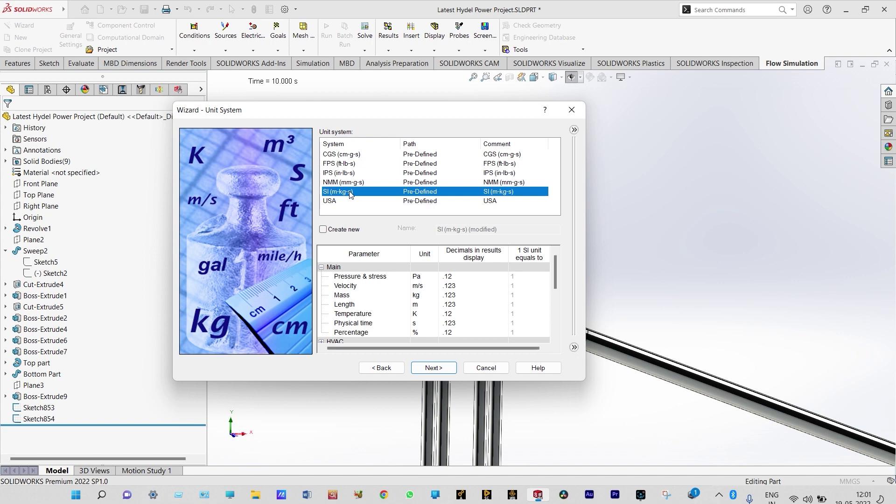
click(425, 276)
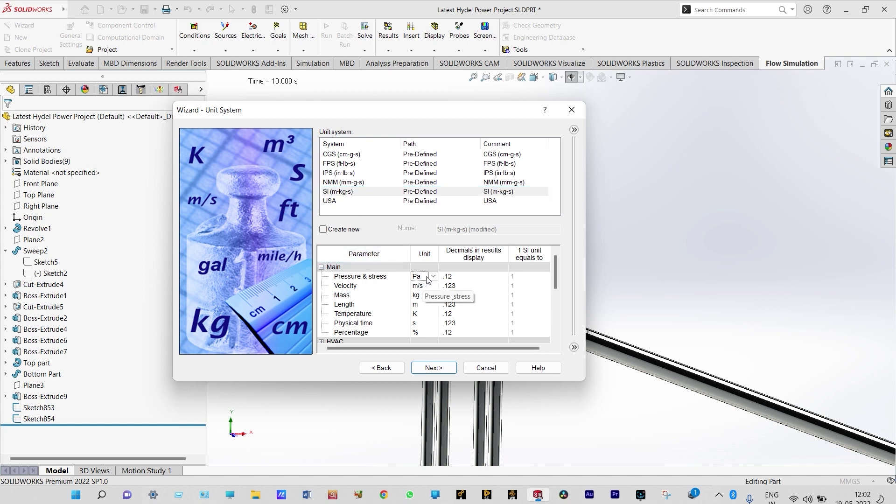
click(422, 314)
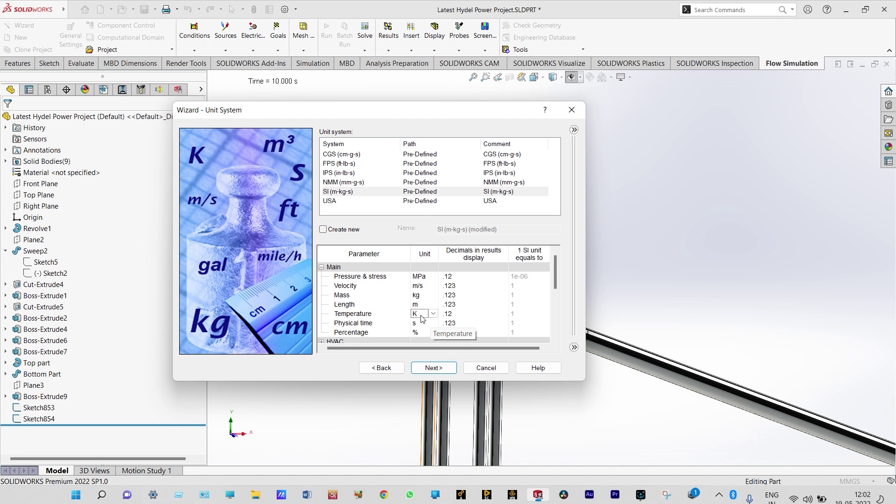
click(434, 313)
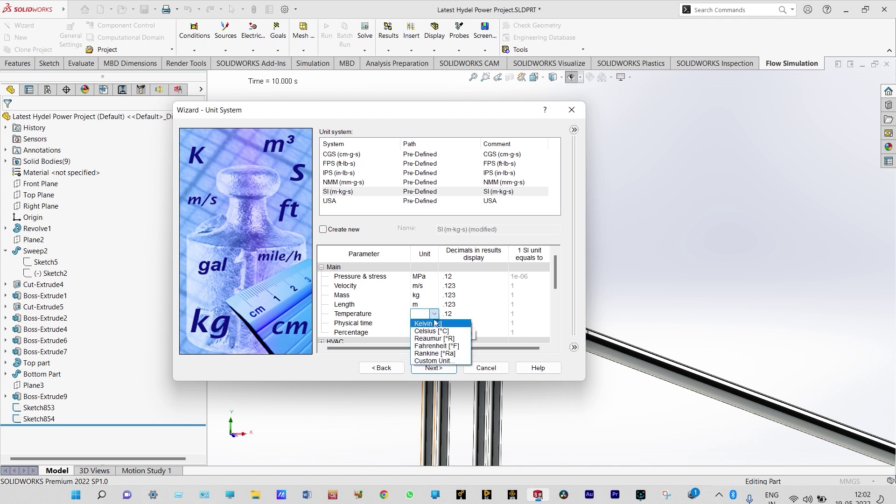
click(434, 331)
click(434, 369)
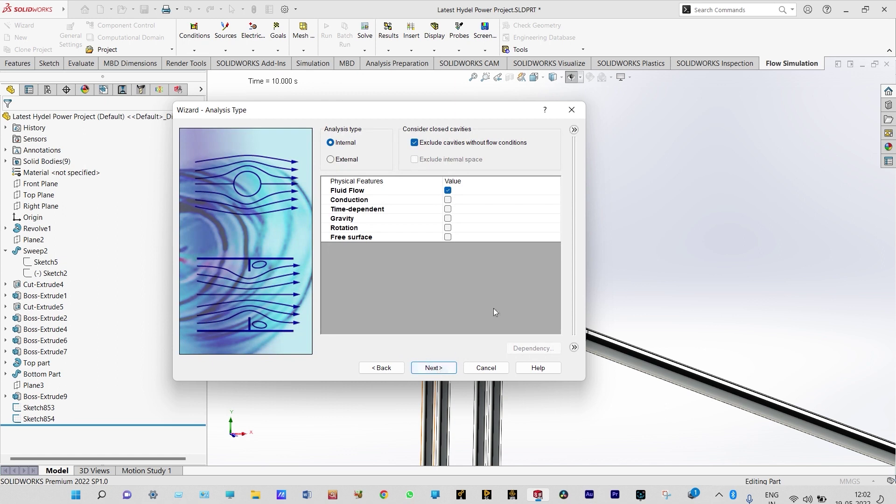
Stop excluding cavities without flow conditions from the internal analysis and enable gravity
click(414, 143)
click(381, 217)
click(448, 219)
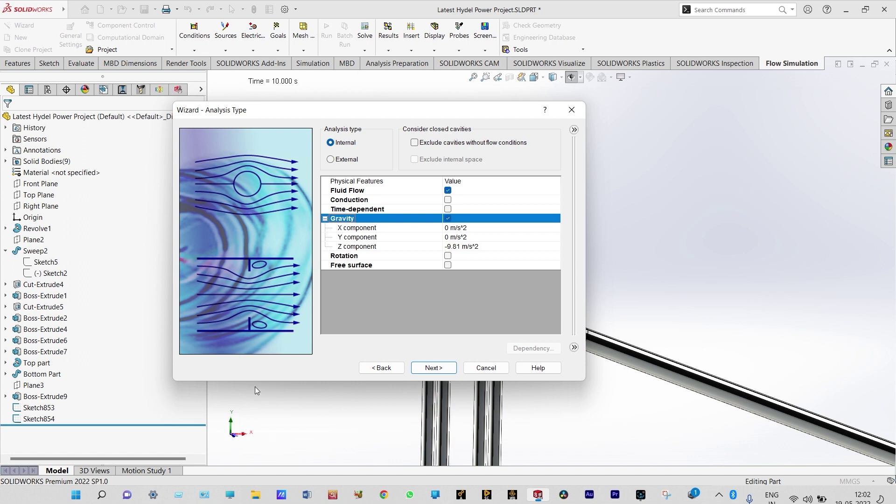
Set gravity to -9.81 m/s^2 in Y and 0 in Z, and enable time-dependent free surface analysis
click(448, 237)
key(ctrl+a)
text(-9.81)
click(461, 246)
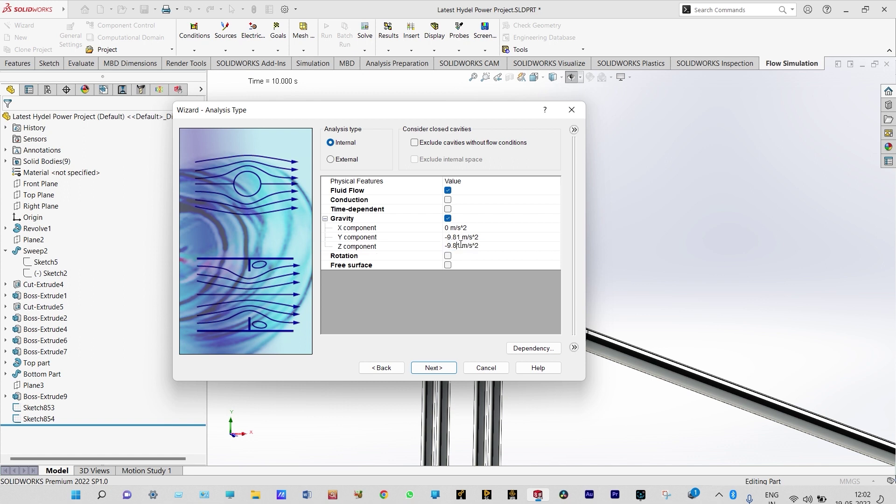
key(ctrl+a)
text(0)
click(448, 266)
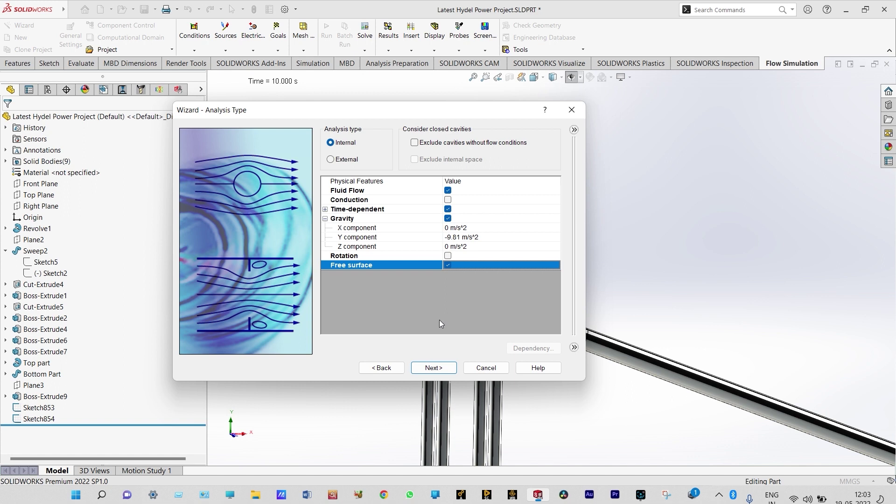
click(433, 368)
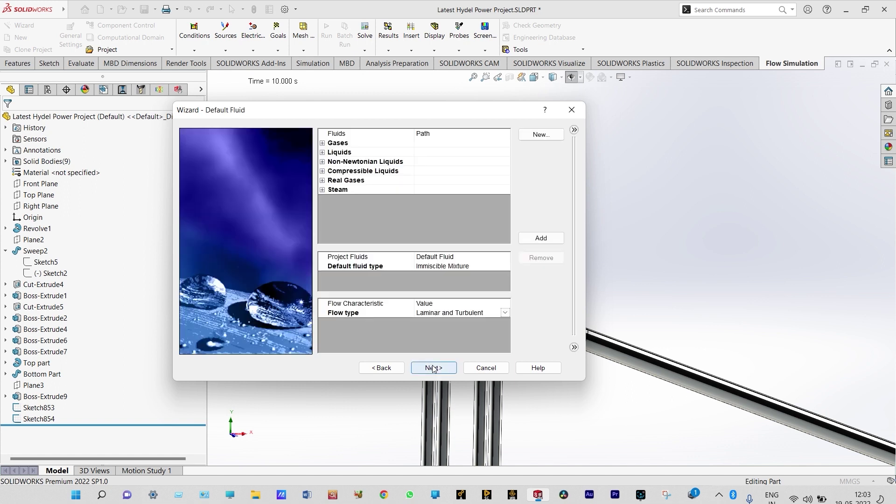
Add Air from the gases and Water from the liquids as project fluids, with both enabled as default fluids
click(349, 172)
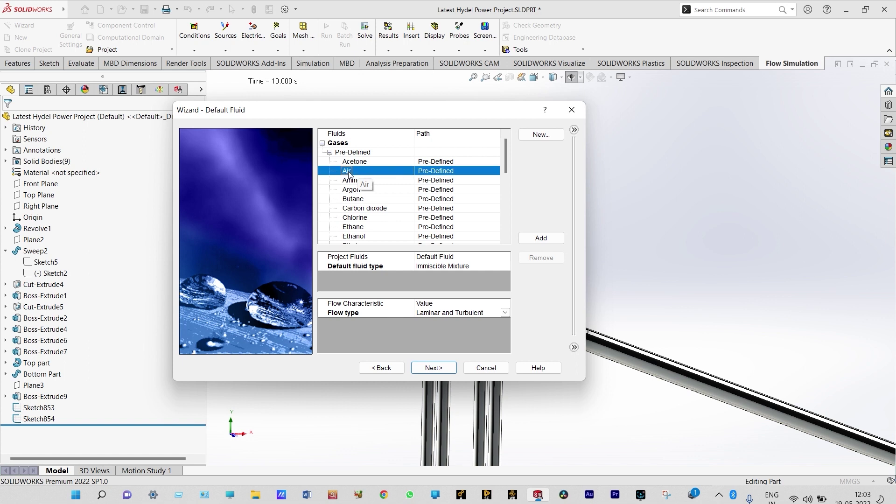
double_click(350, 172)
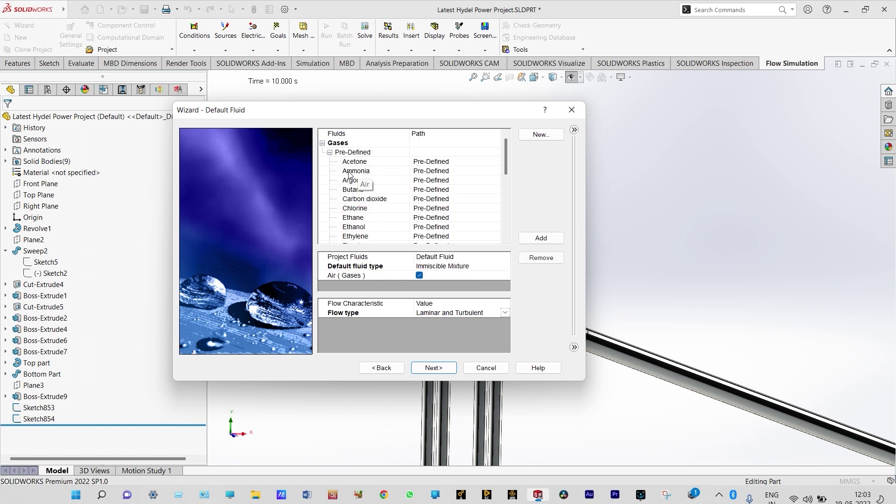
click(322, 143)
click(322, 152)
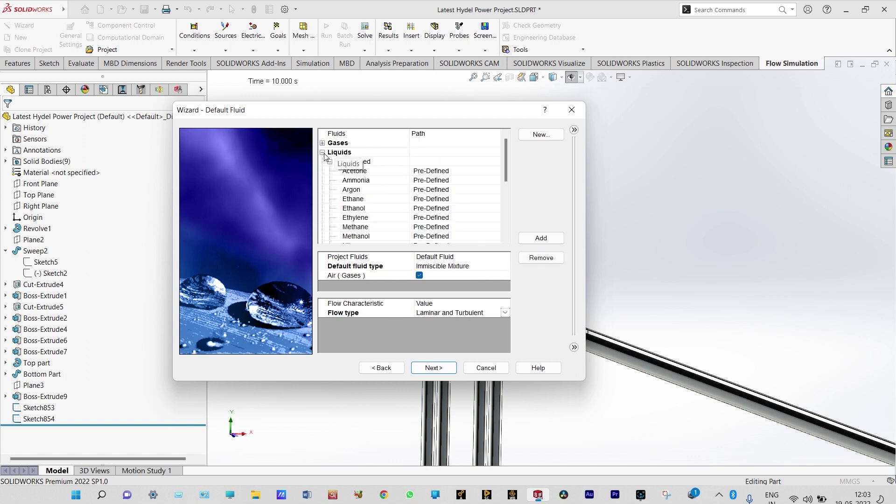
click(506, 226)
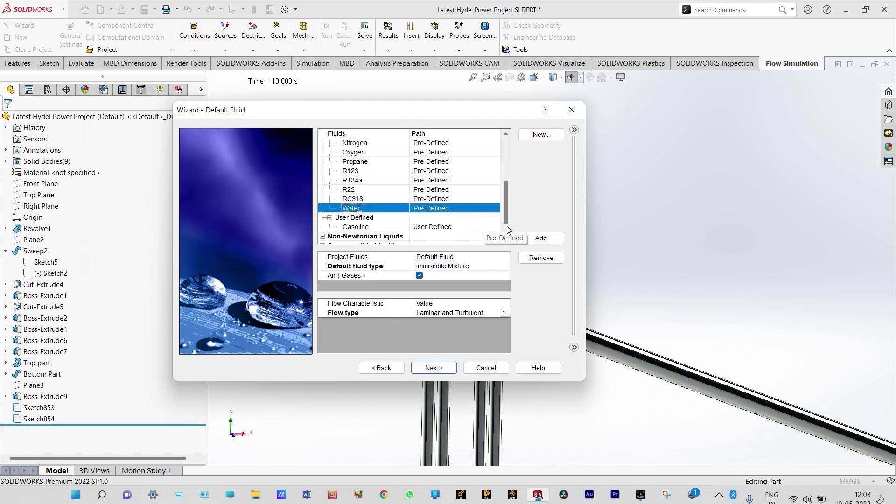
double_click(421, 209)
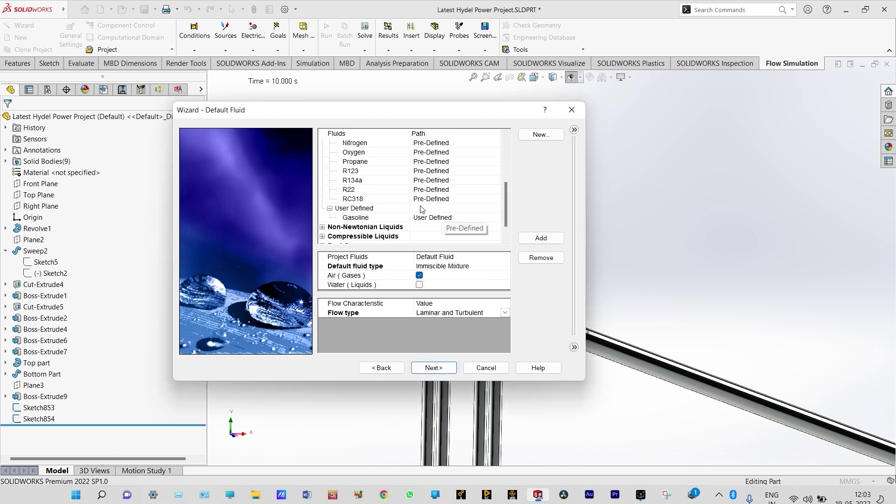
click(419, 285)
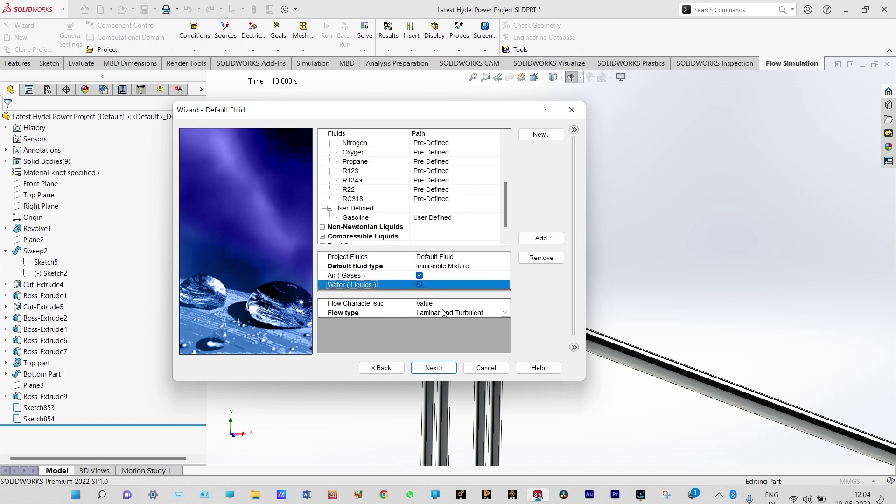
click(431, 369)
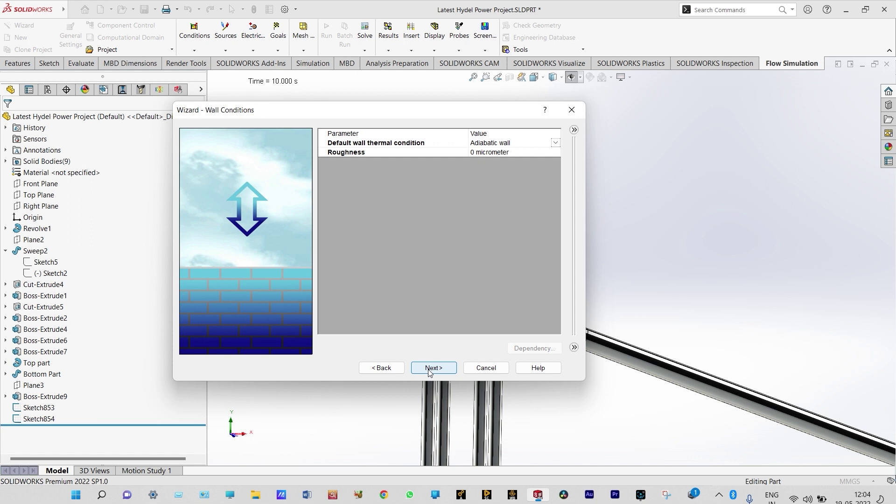
Accept the default wall conditions, set the initial temperature to 20 °C with Air as initial fluid, and finish the project setup
click(429, 368)
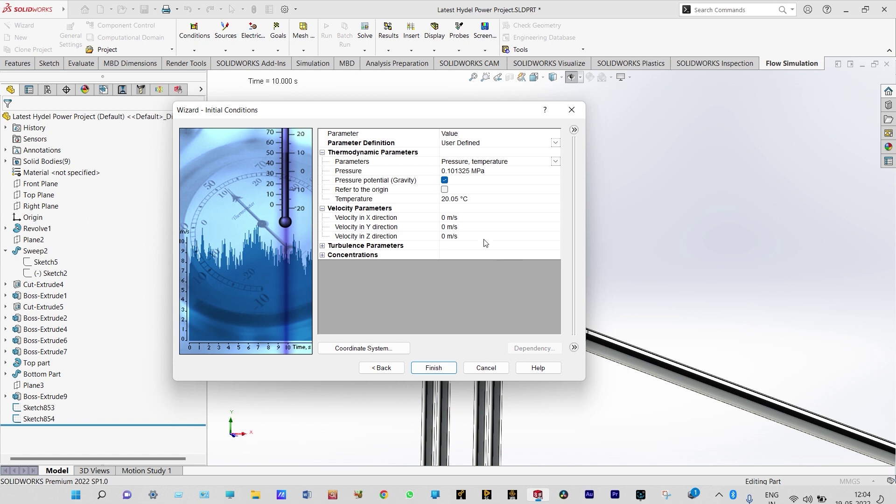
click(460, 200)
click(459, 199)
key(BackSpace)
click(322, 255)
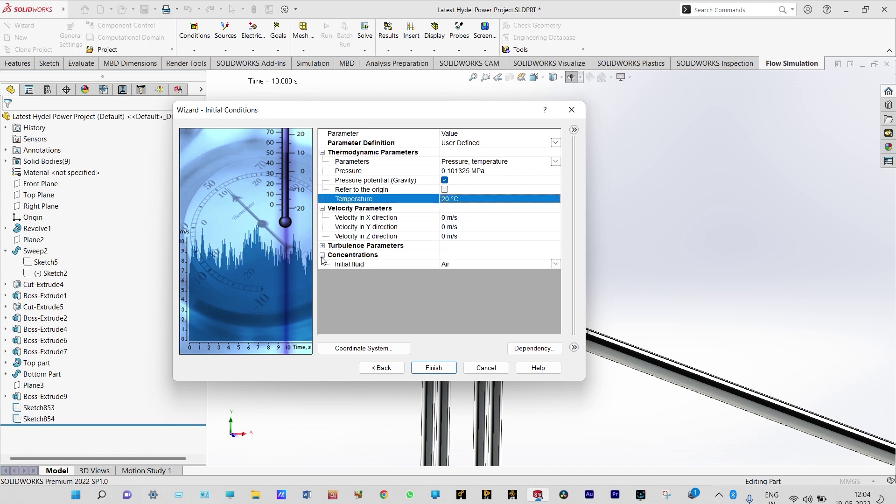
click(448, 369)
Hide the computational domain of Project(2) in the Flow Simulation analysis tree
scroll(575, 344, down, 2)
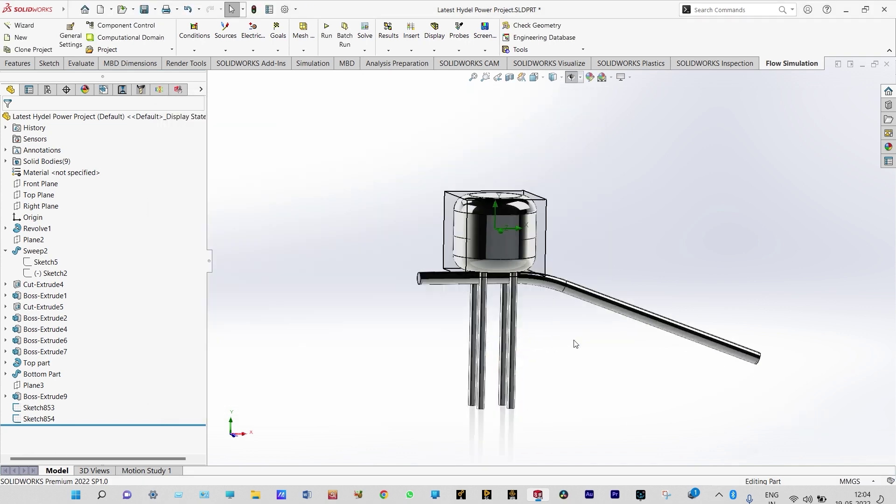
scroll(576, 344, down, 2)
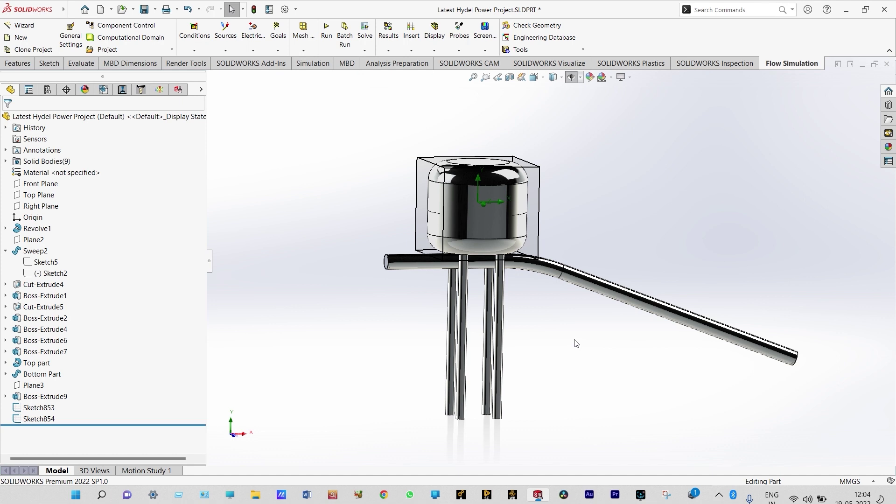
click(159, 89)
click(71, 218)
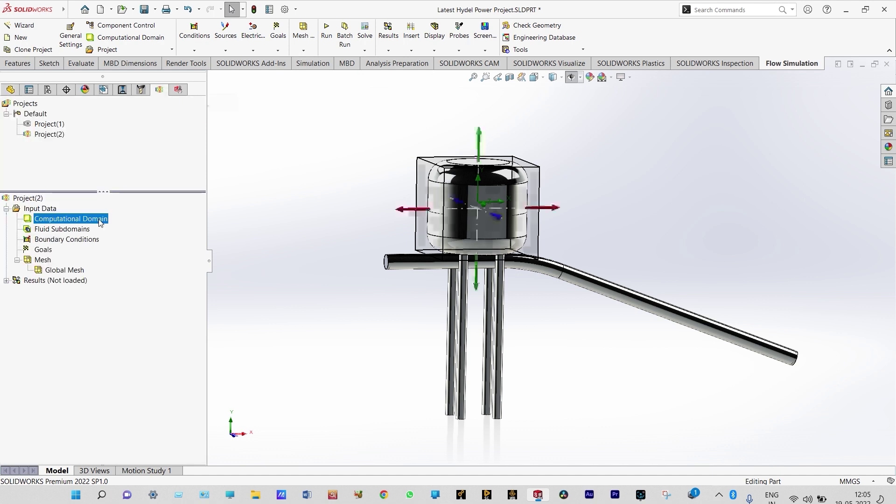
click(334, 208)
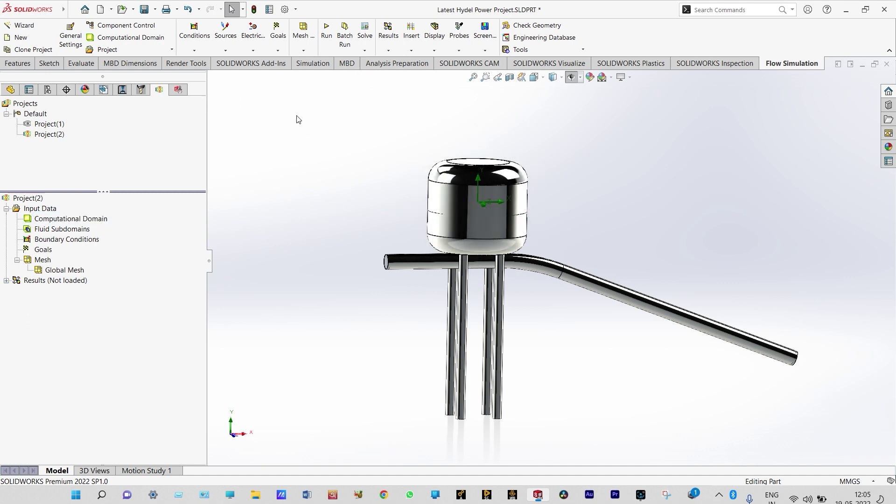
Start an initial condition on the Top part and Bottom Part solid bodies, with solid components disabled
click(194, 52)
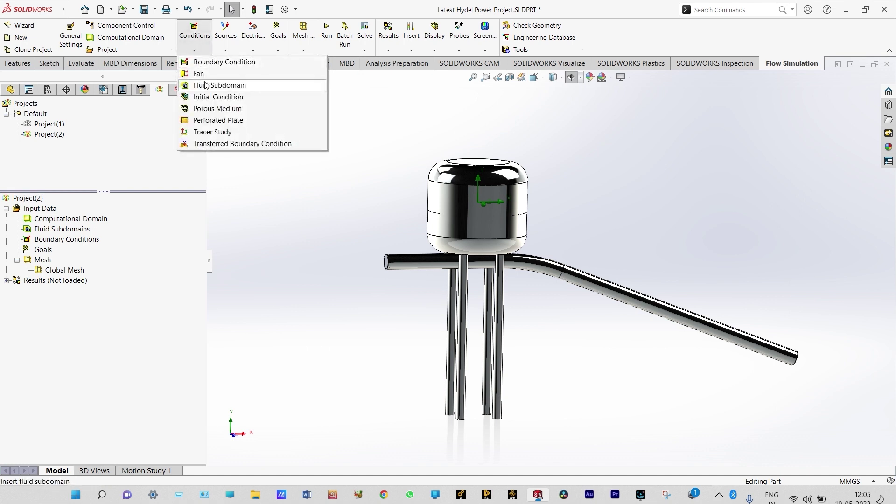
click(209, 97)
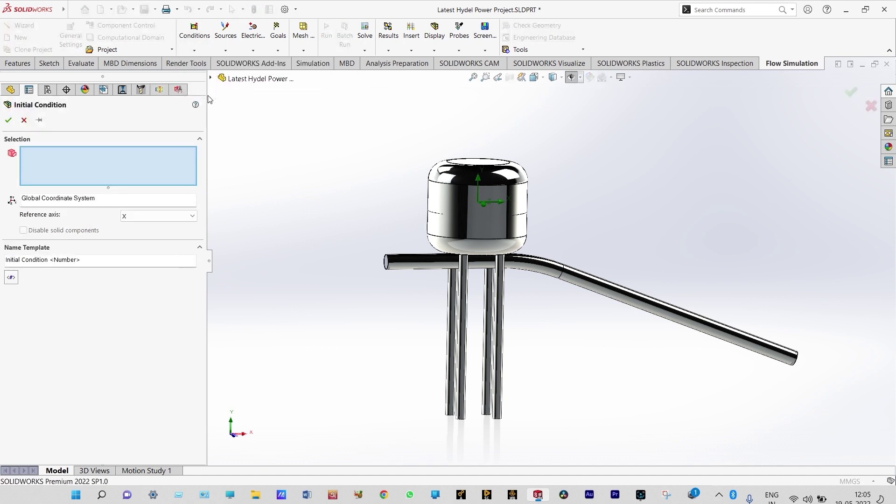
click(210, 78)
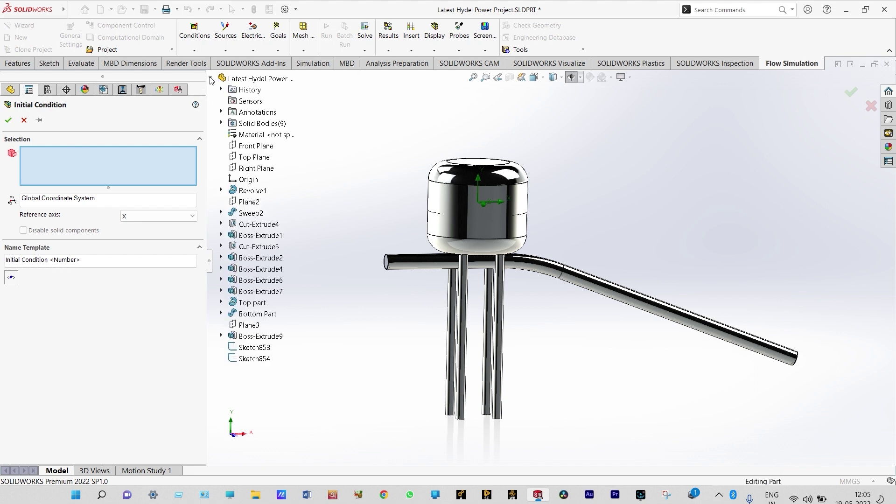
click(222, 124)
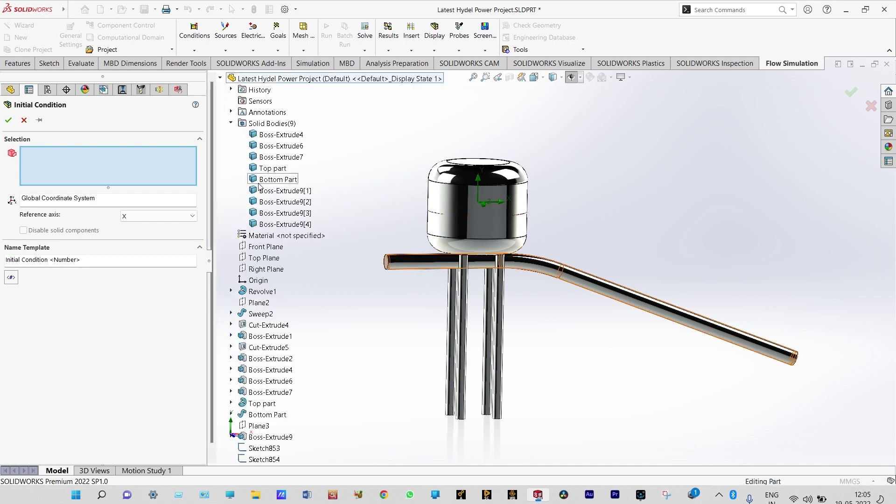
click(273, 169)
click(281, 183)
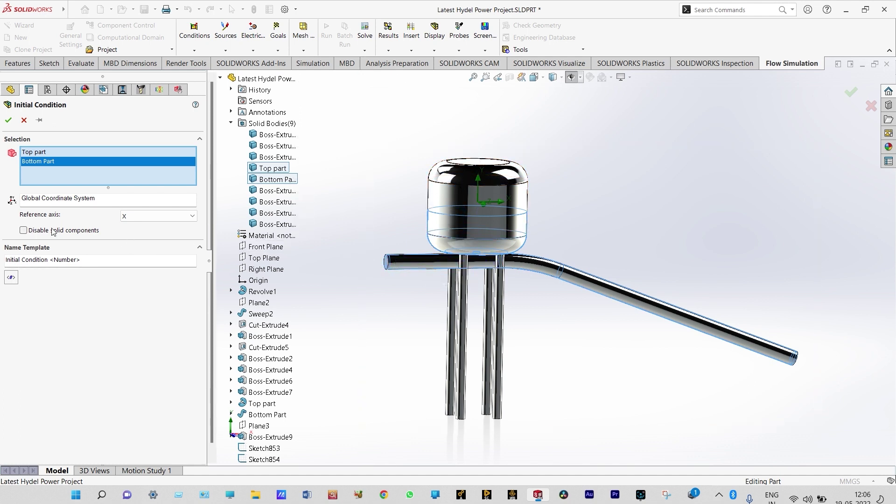
click(23, 230)
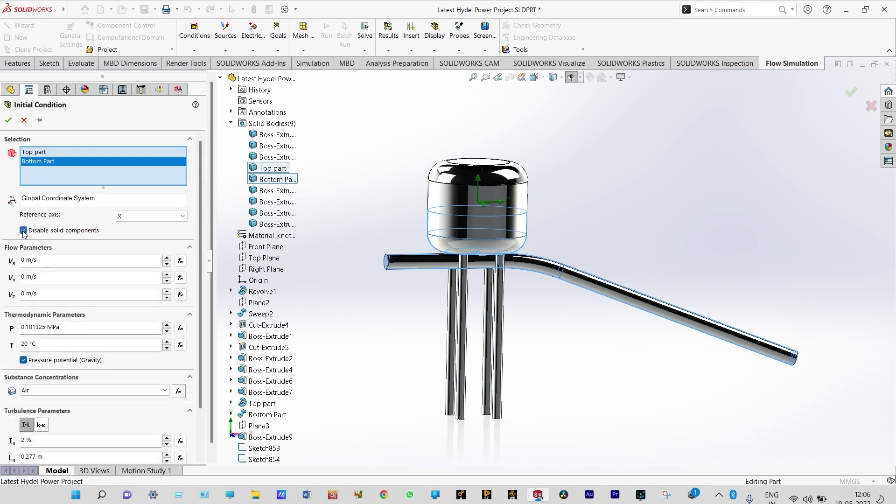
Set the initial condition's substance to Water for the Top part and Bottom Part bodies and accept it
click(165, 391)
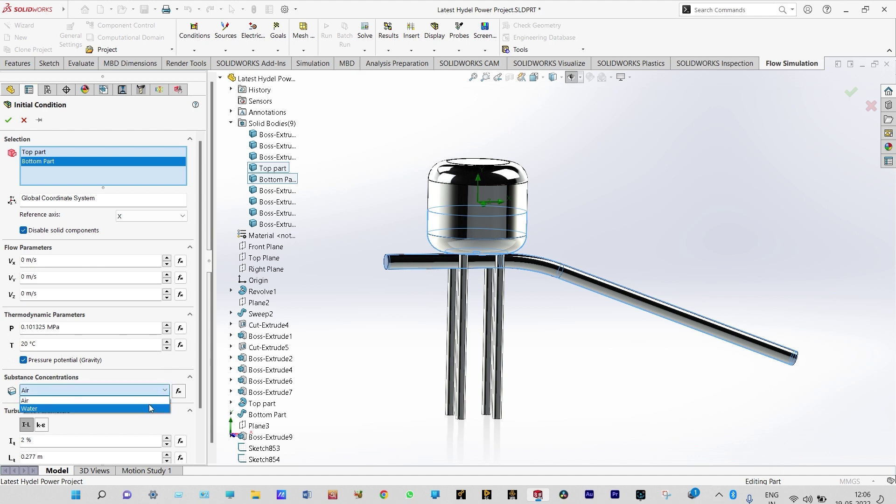
click(150, 404)
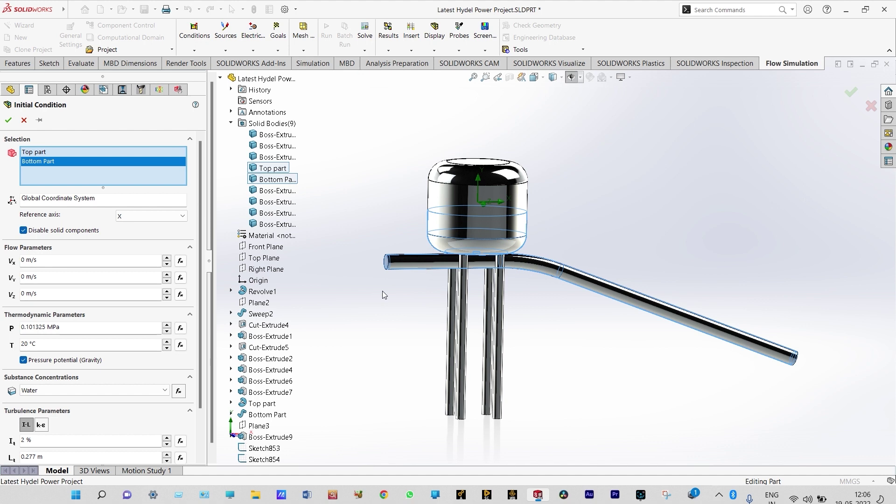
click(8, 121)
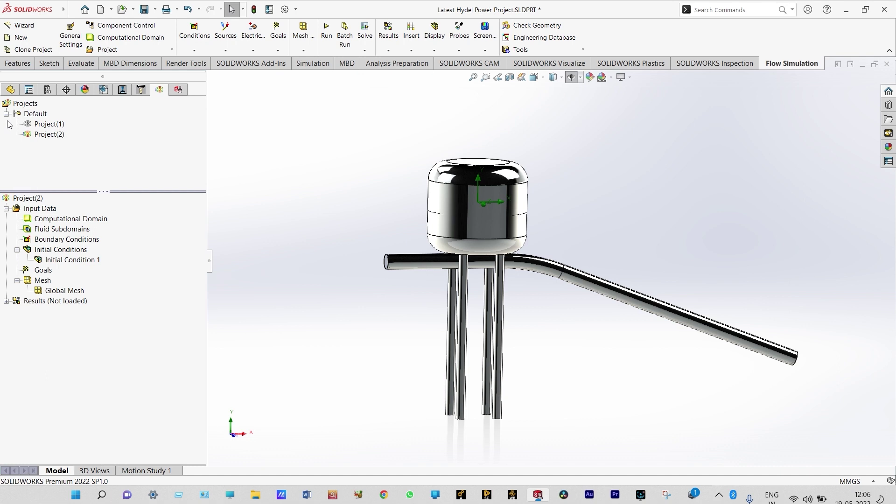
Refit the computational domain around the tank and full pipe by switching it to 2D and back to 3D simulation, and accept it
click(105, 219)
right_click(105, 222)
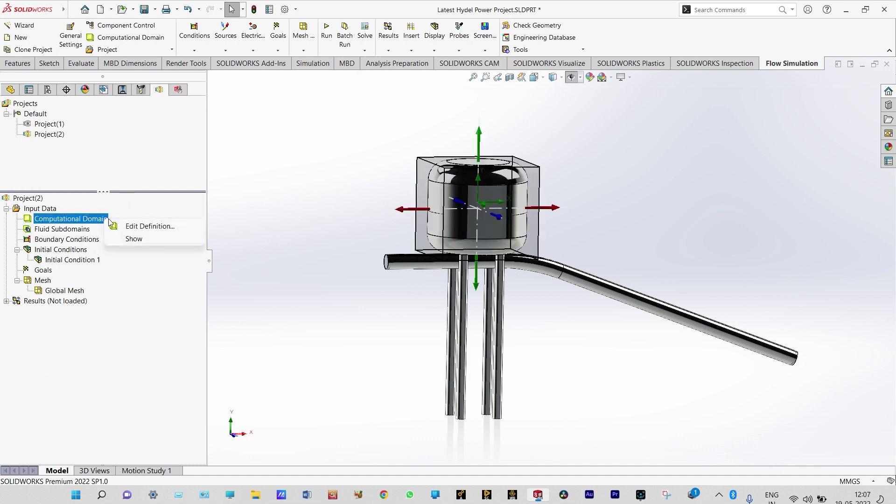
click(135, 227)
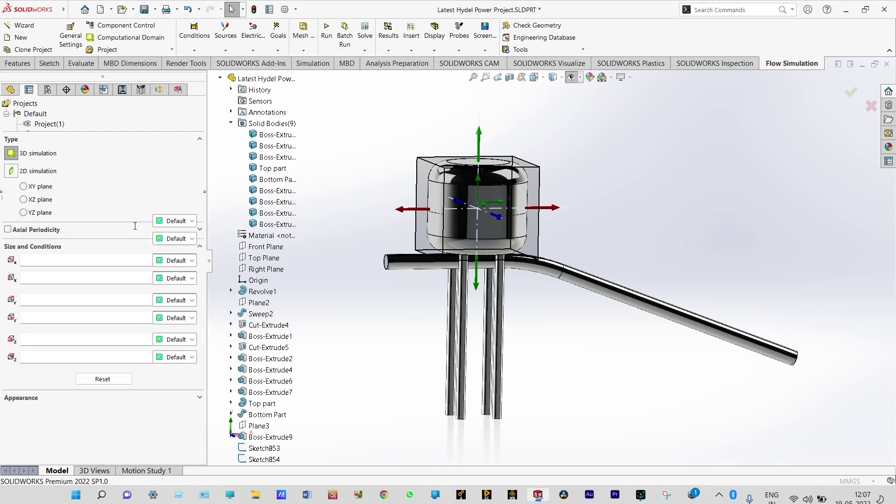
click(11, 171)
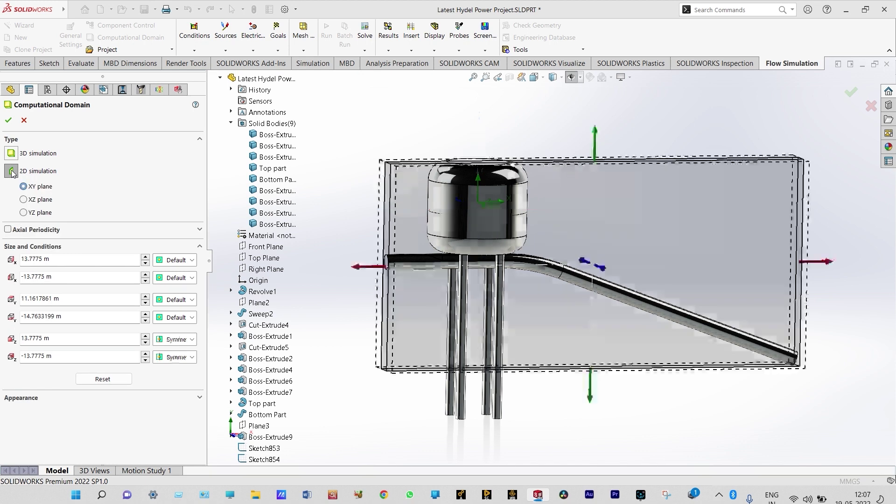
click(10, 154)
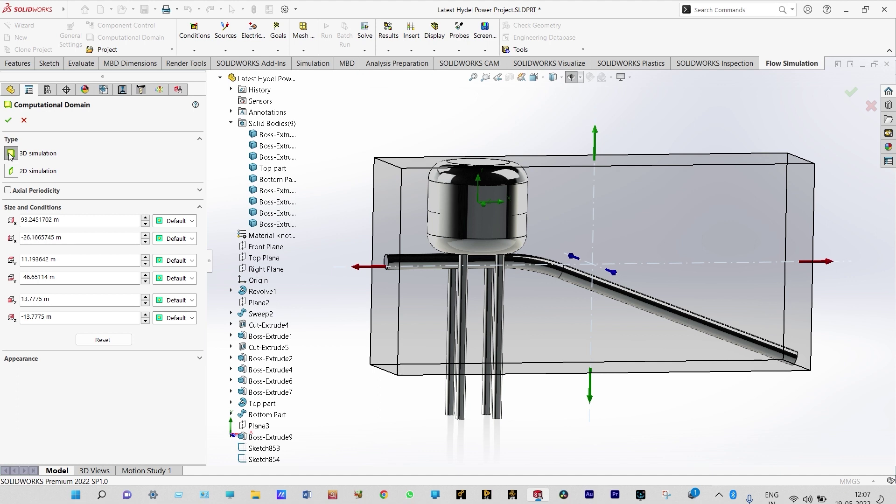
click(8, 120)
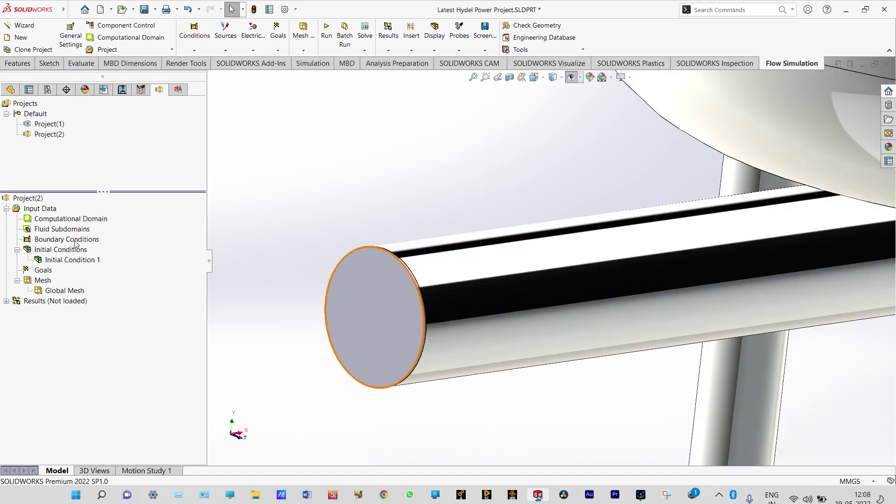
Start an Inlet Velocity boundary condition on the hidden inner face of the Boss-Extrude6 lid at the pipe's inlet end
right_click(76, 243)
click(105, 250)
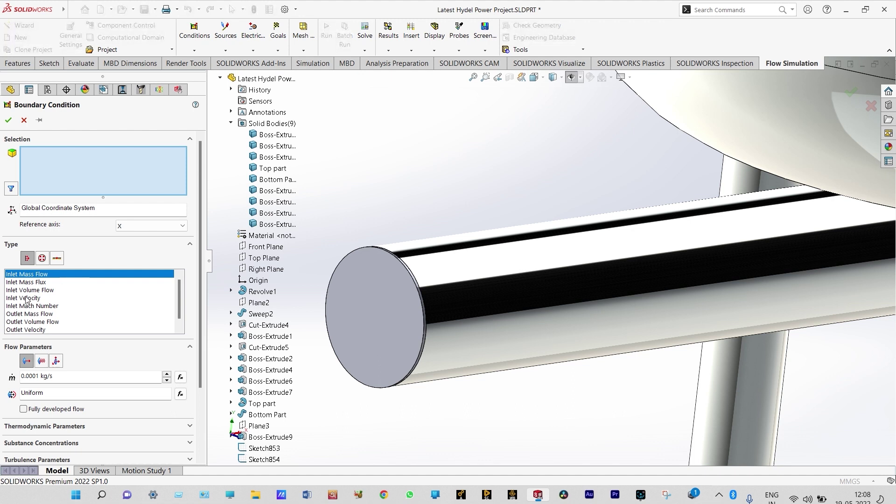
click(114, 298)
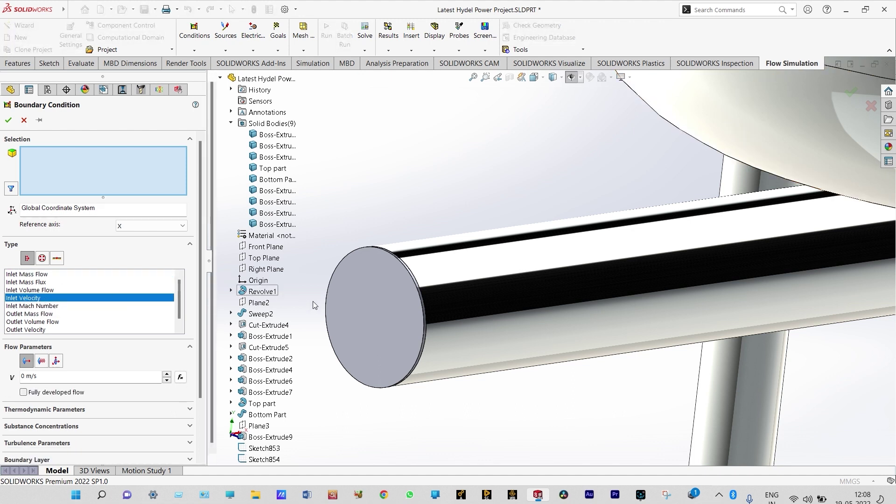
right_click(364, 309)
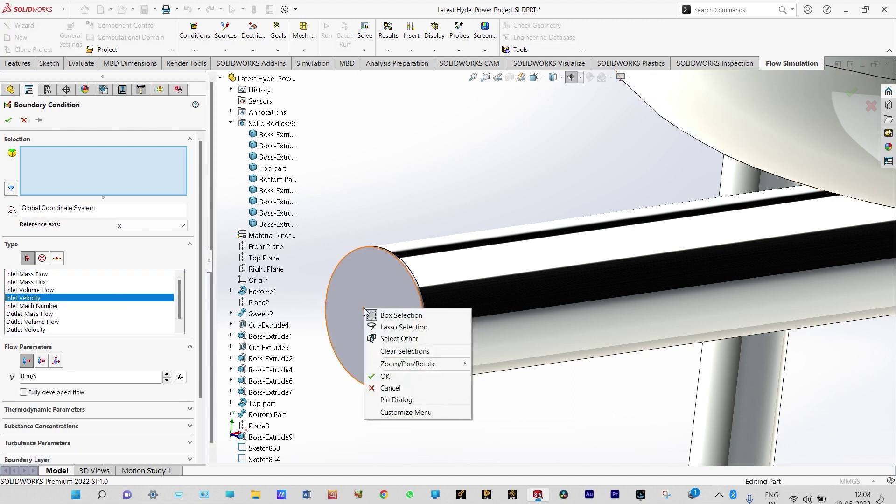
click(392, 339)
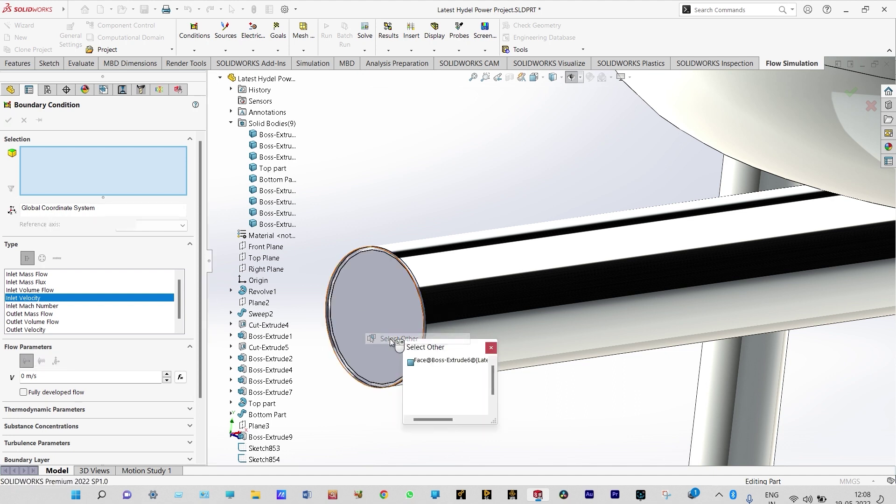
click(451, 365)
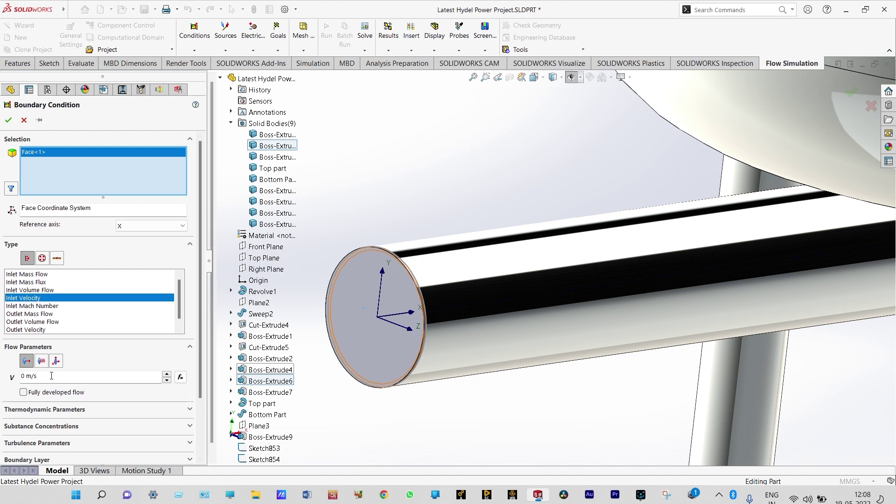
Set the inlet velocity to 30 m/s with Water as the incoming substance, and accept the boundary condition
click(23, 376)
text(3)
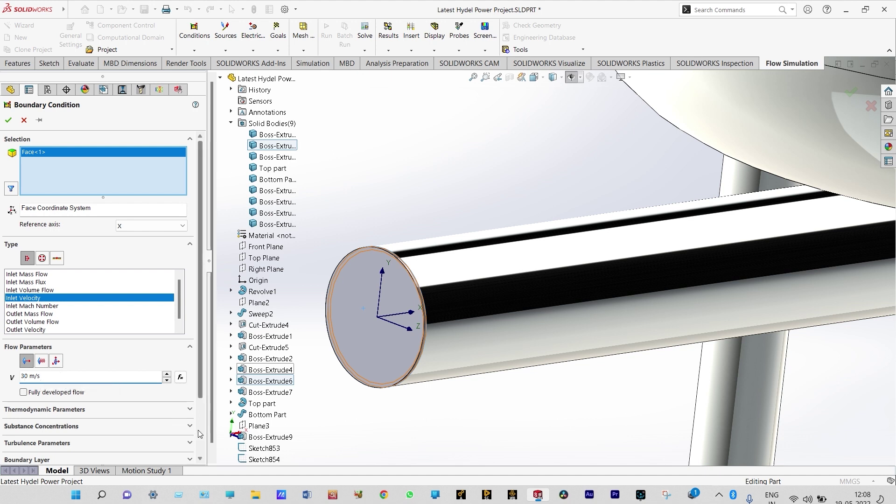
click(201, 460)
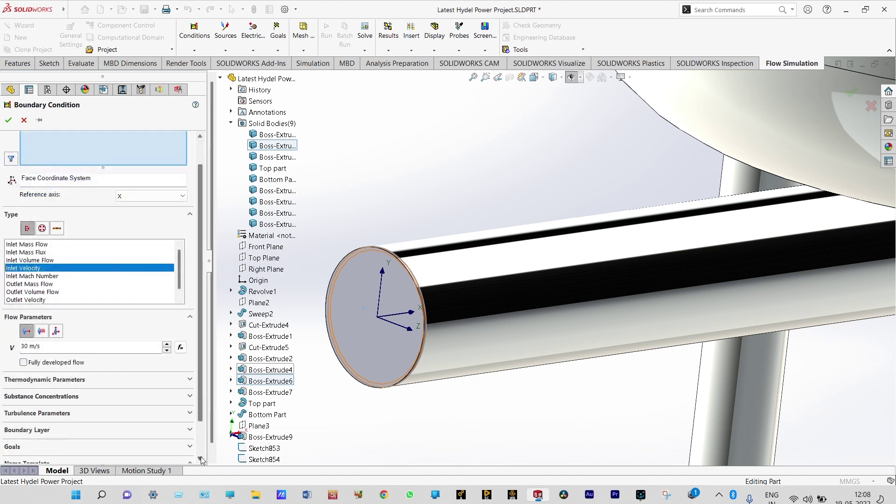
click(191, 398)
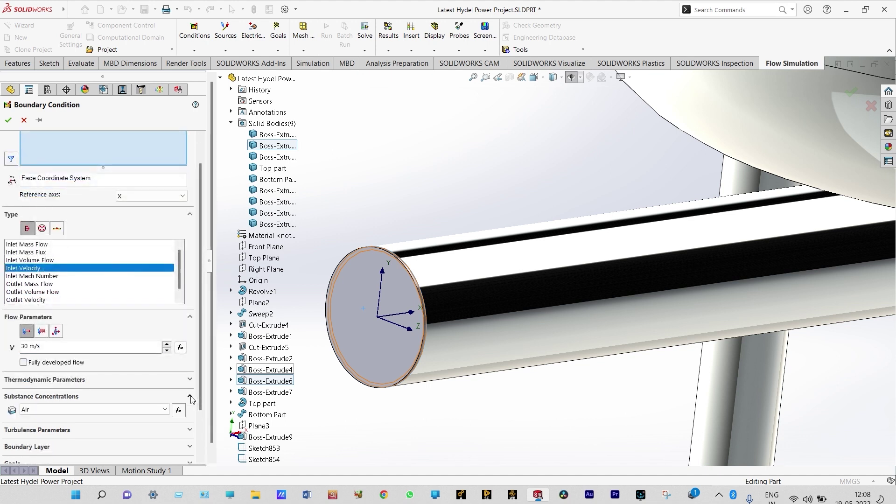
click(162, 409)
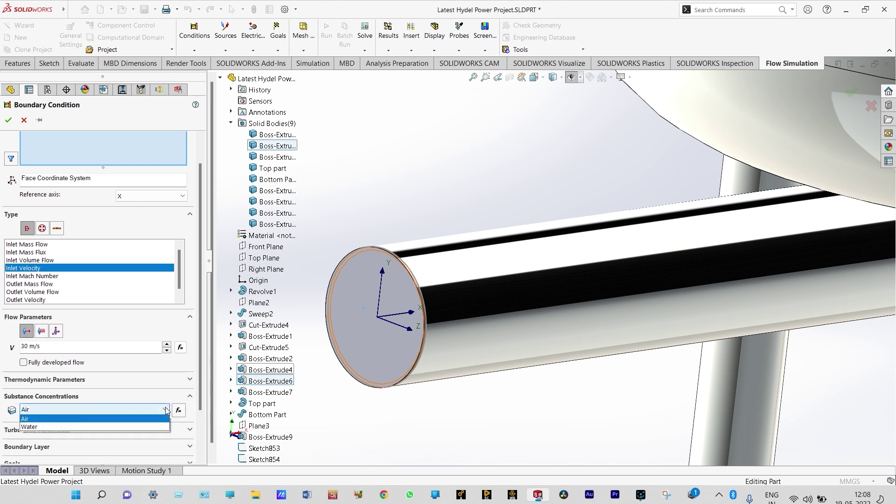
click(131, 432)
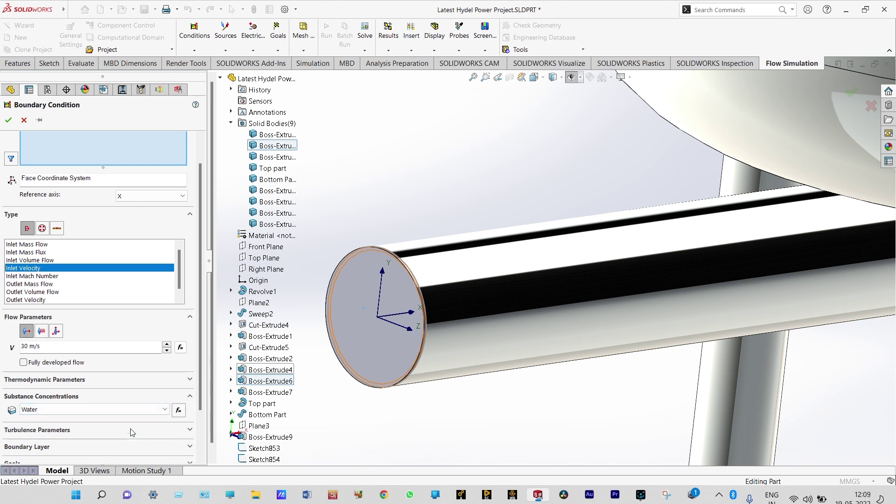
click(8, 121)
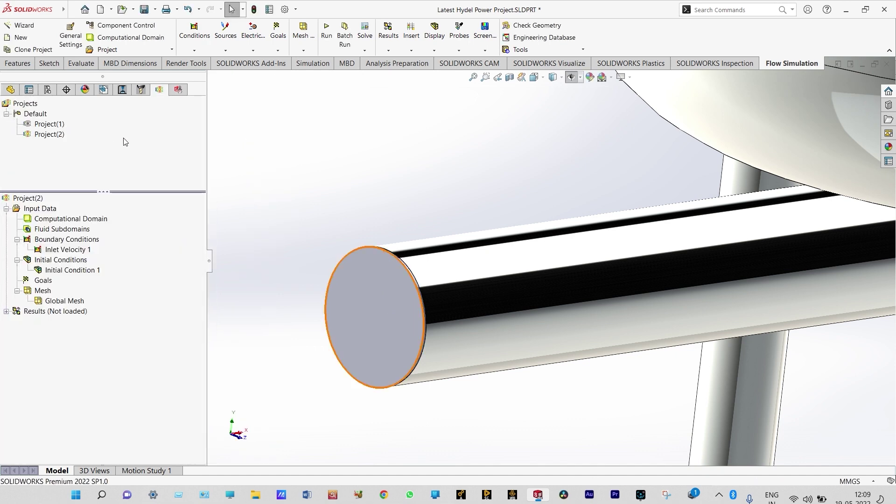
Add an Environment Pressure boundary condition with default values to the inner face of the Boss-Extrude7 lid at the sloping pipe's outlet end
key(f)
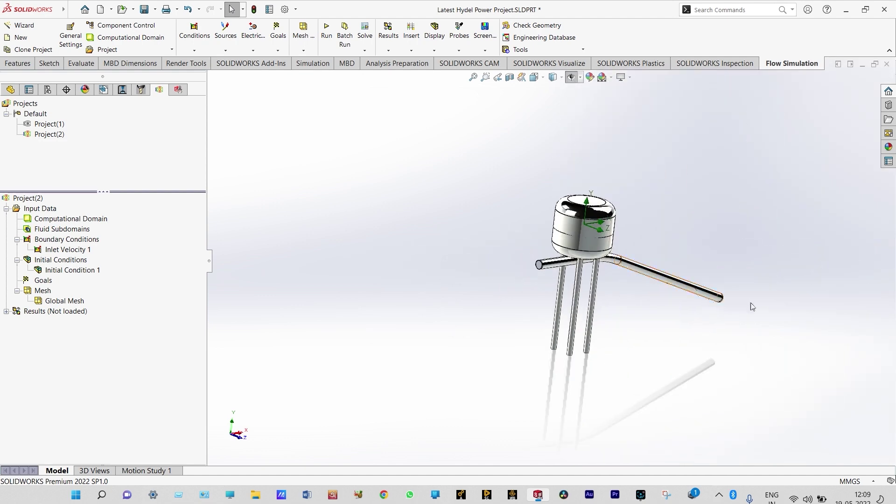
scroll(751, 305, down, 3)
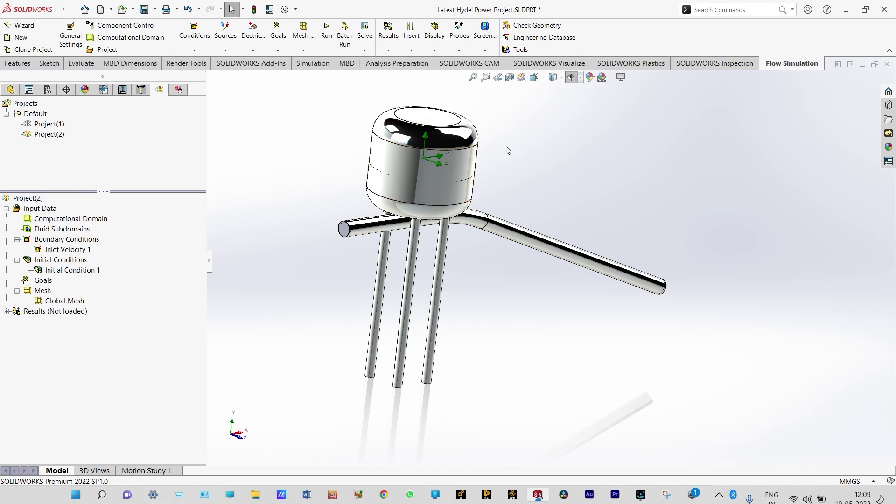
right_click(663, 222)
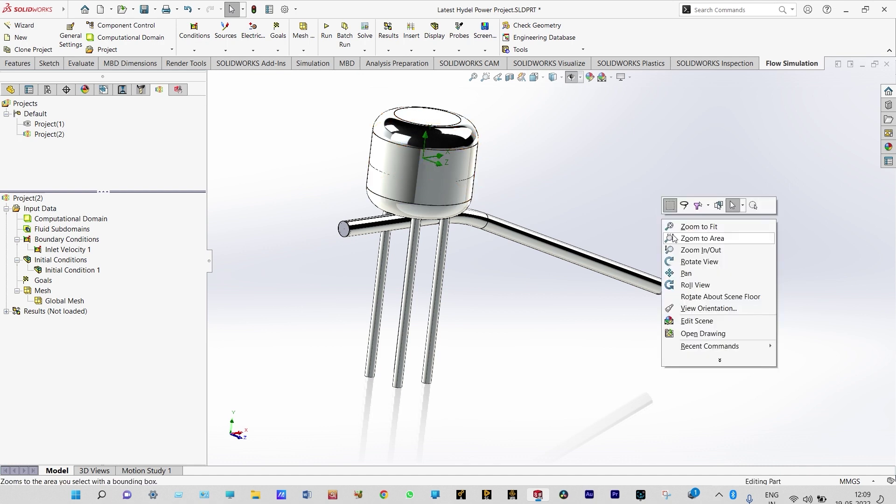
right_click(76, 240)
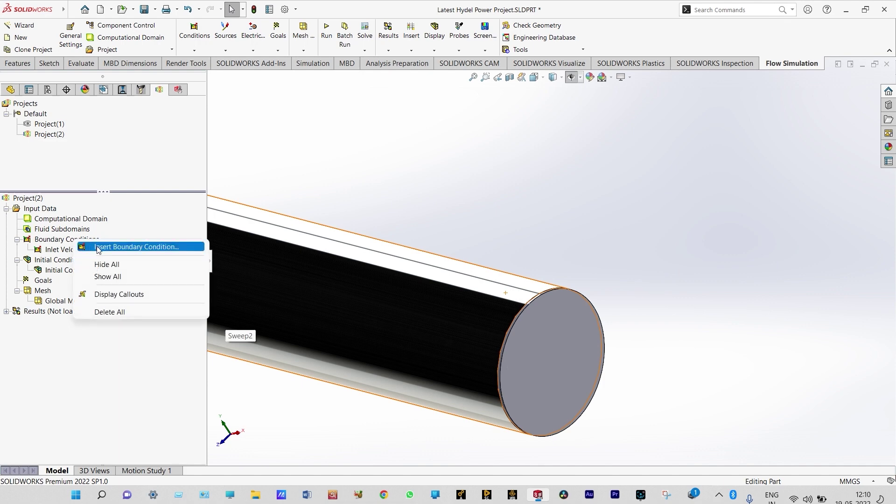
click(99, 248)
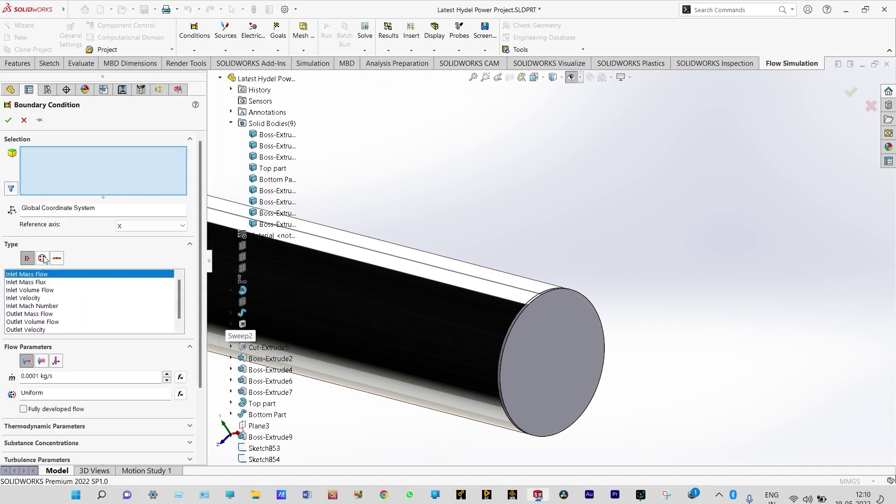
click(43, 259)
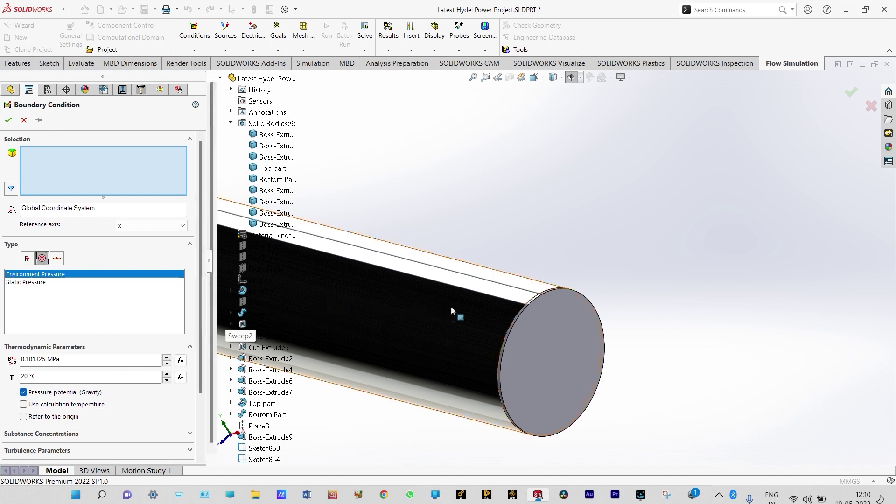
right_click(554, 333)
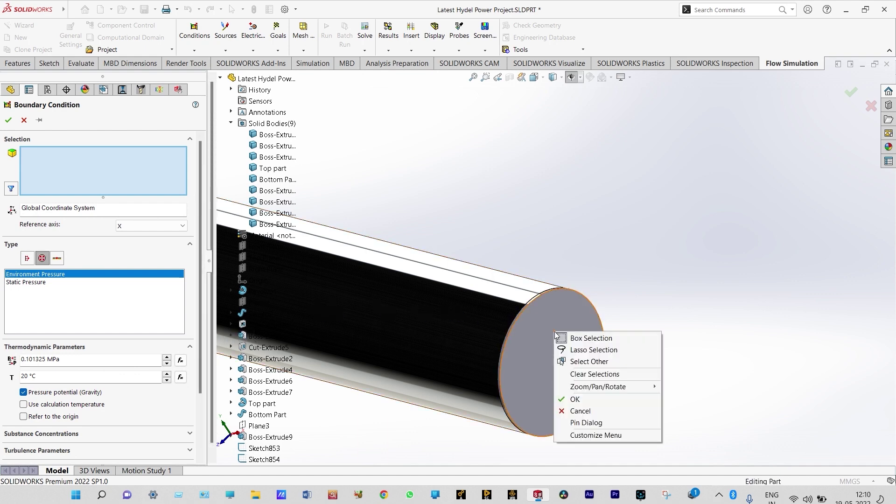
click(587, 362)
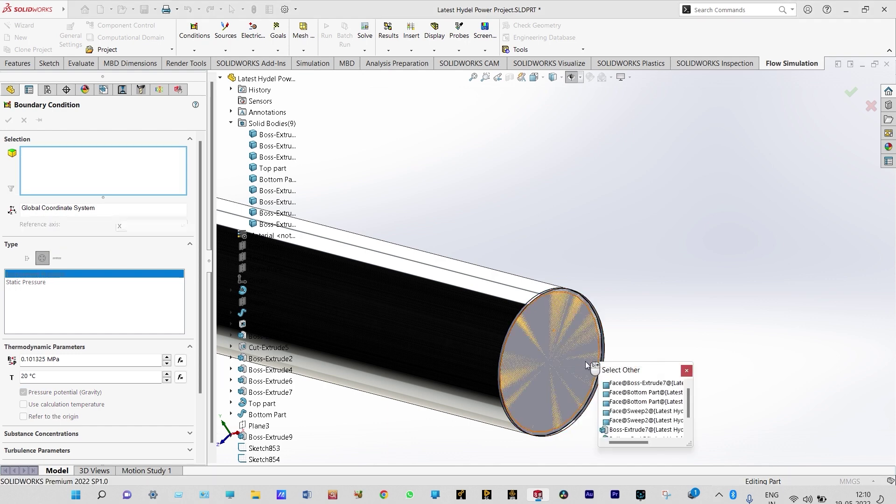
click(622, 386)
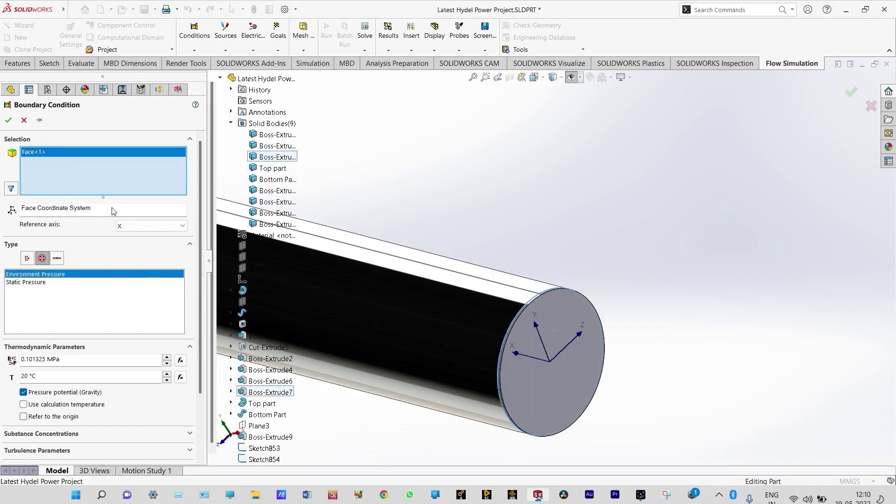
click(9, 120)
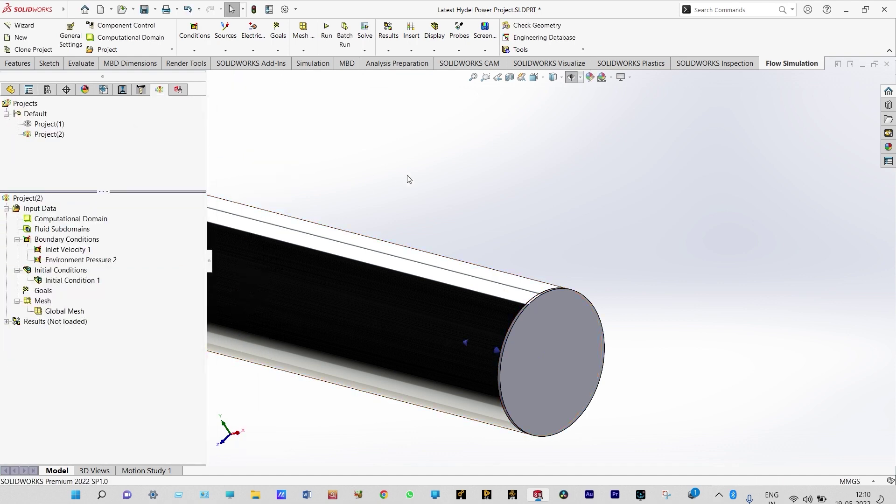
Cut the tank and pipe open with a planar section view on the Front Plane at 0 mm offset
key(z)
key(z)
key(z)
key(z)
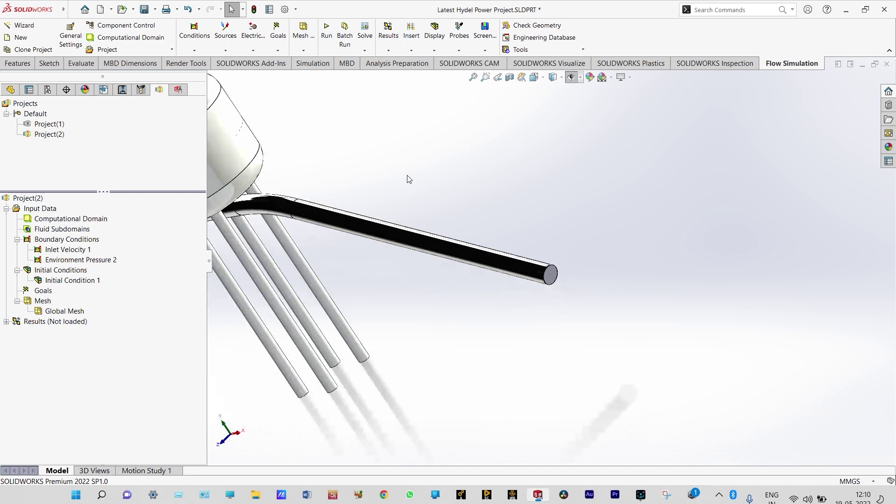
key(z)
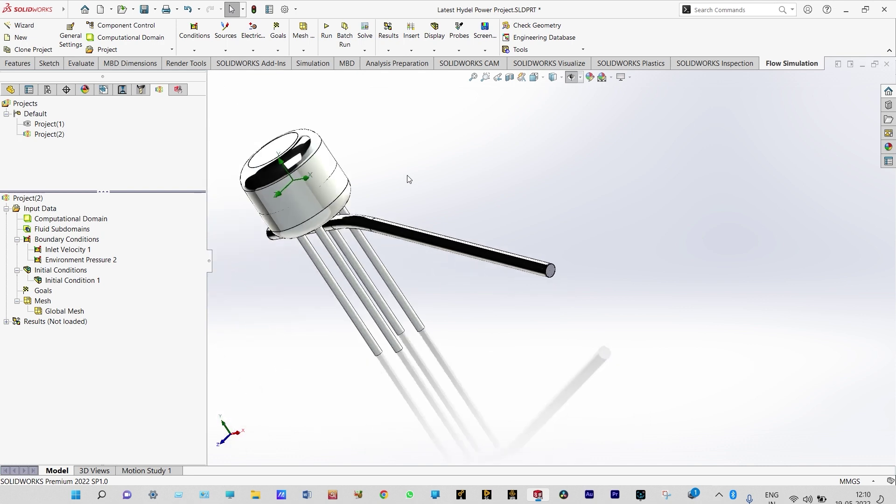
right_click(408, 180)
click(434, 218)
drag(434, 218, 448, 194)
scroll(514, 250, down, 3)
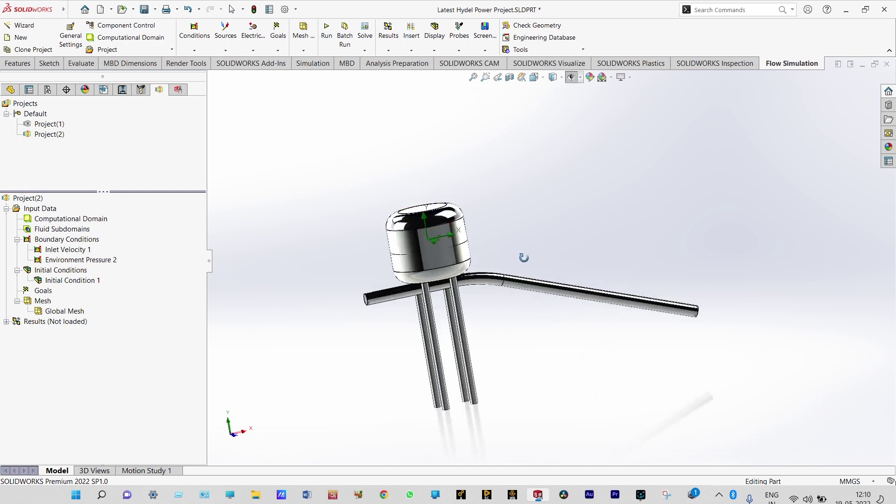
scroll(524, 256, down, 3)
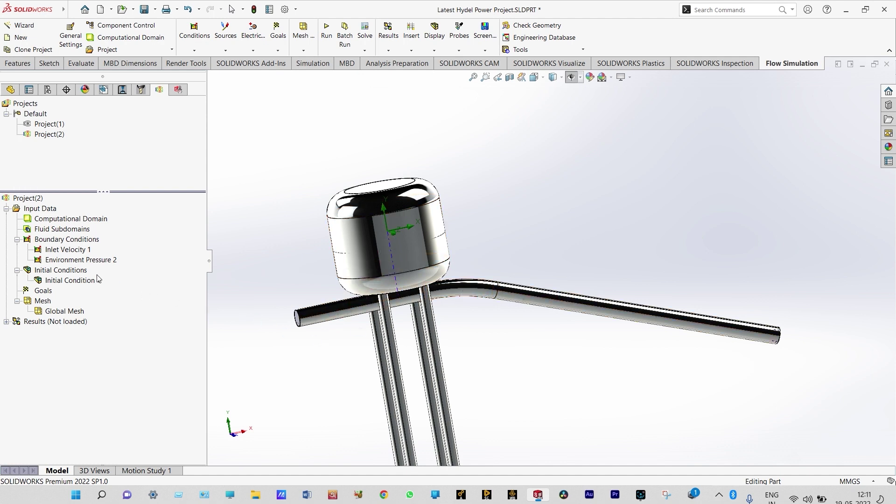
key(Escape)
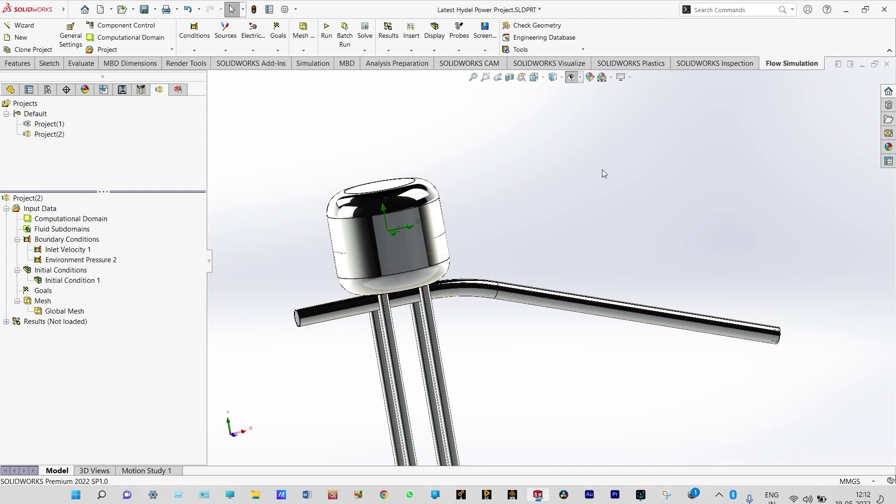
click(510, 78)
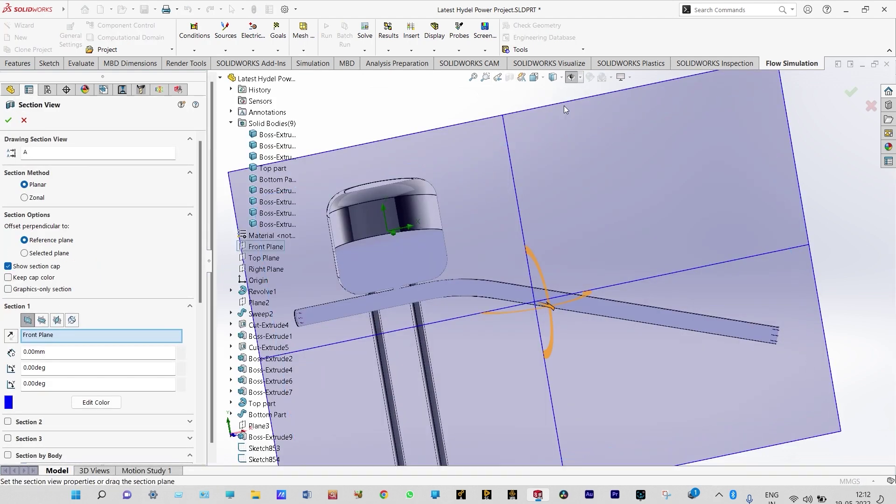
click(850, 92)
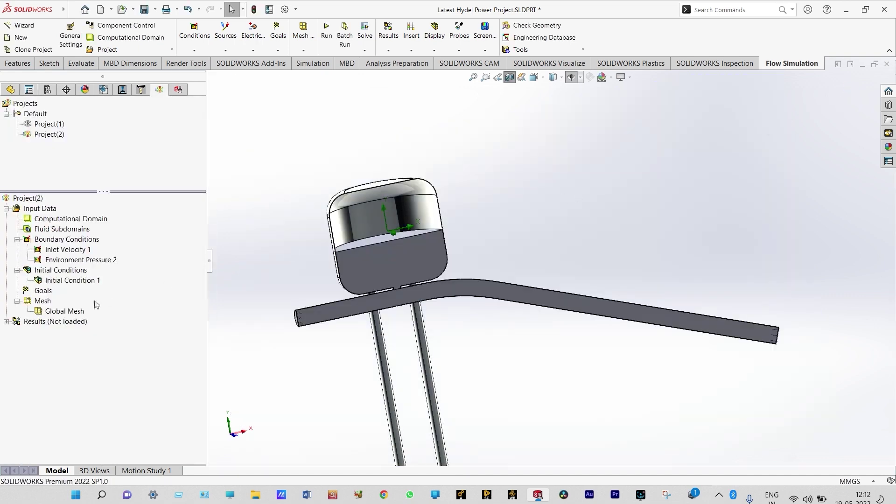
Start surface goals for average Total Pressure, Temperature (Fluid) and Velocity on the tank's inner wall and the top face of the Top part
right_click(40, 293)
click(92, 325)
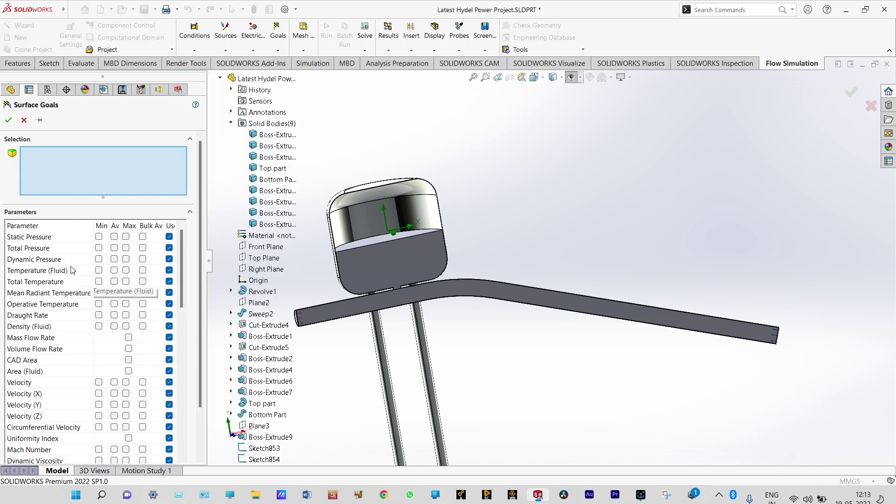
click(115, 248)
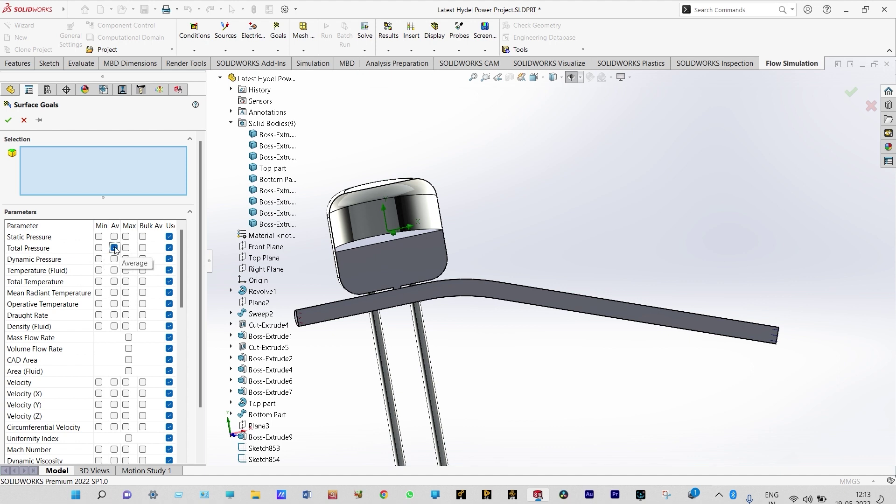
click(114, 271)
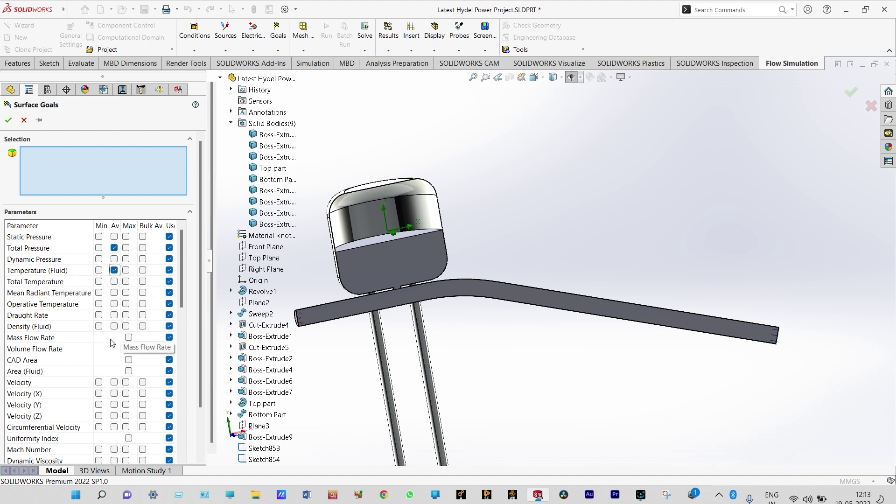
click(114, 383)
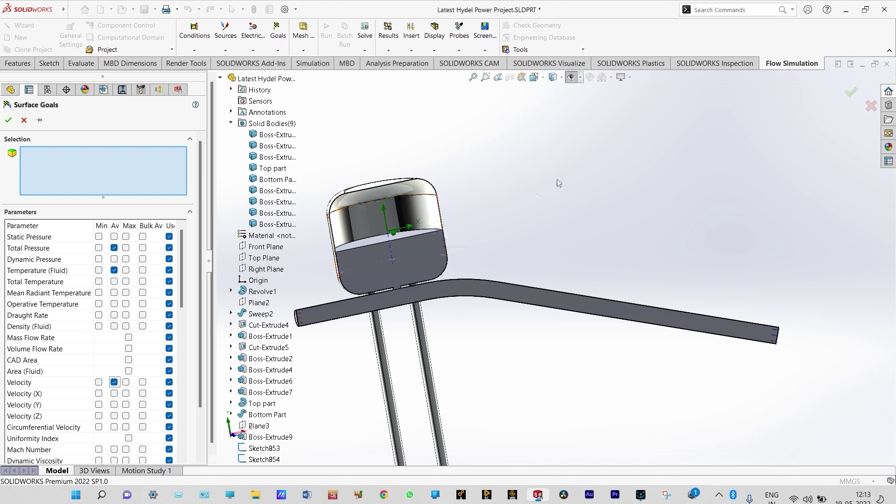
click(425, 209)
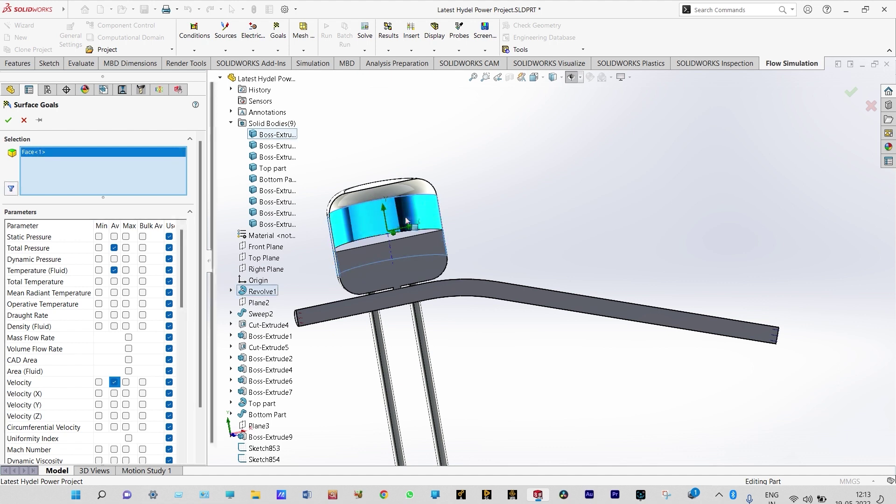
click(372, 242)
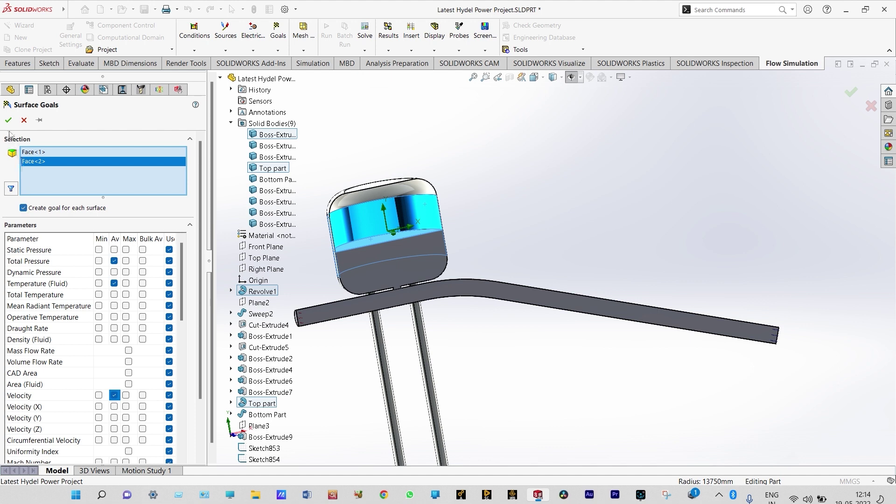
Add the hidden inner face of the Boss-Extrude7 lid at the pipe's outlet end to the surface goals, and accept them
right_click(824, 401)
mouse_move(824, 403)
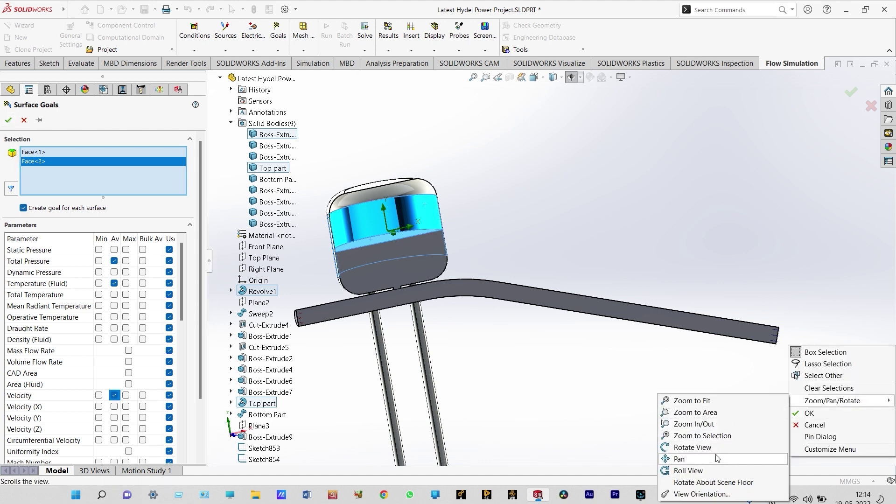
click(680, 458)
middle_drag(717, 458, 710, 339)
scroll(709, 339, down, 5)
right_click(705, 329)
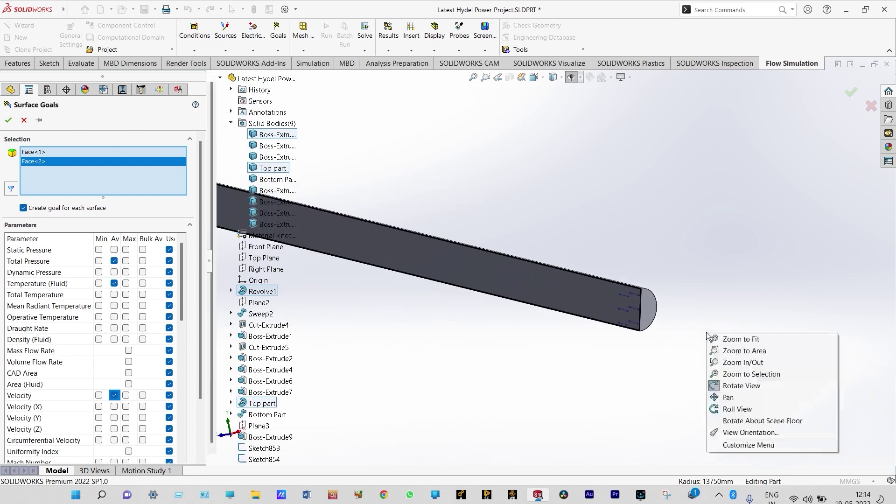
click(727, 385)
drag(707, 374, 658, 318)
right_click(652, 313)
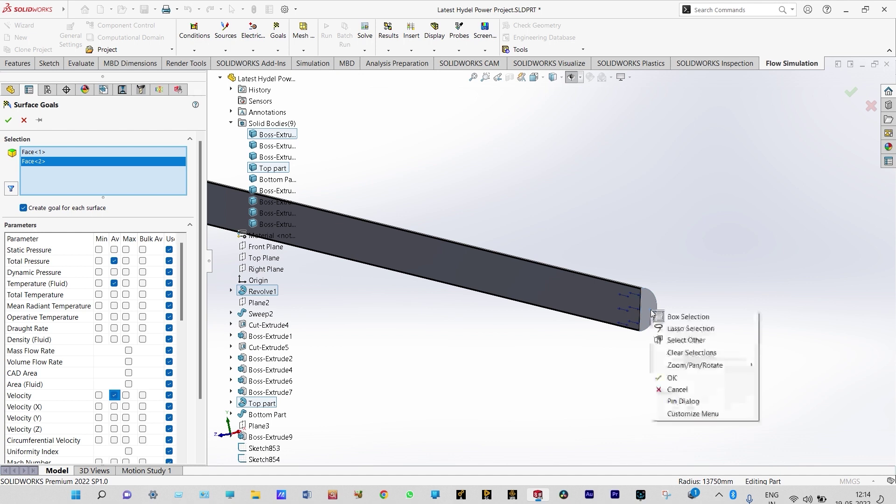
click(685, 340)
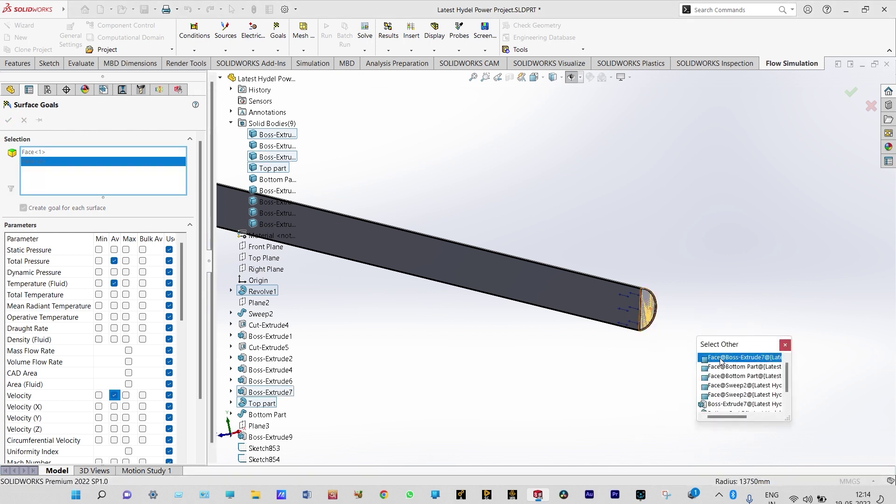
click(721, 358)
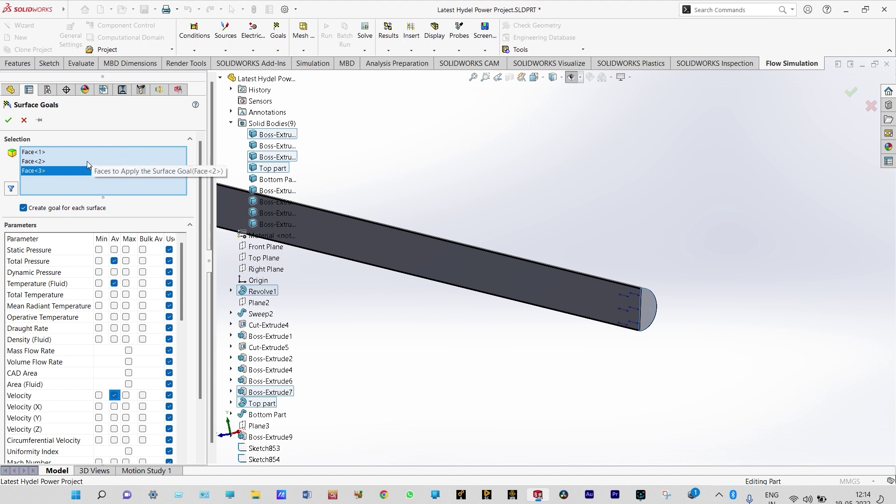
click(8, 120)
Start a local mesh with both cell refinement levels, fluid and fluid/solid boundary, at 4 and the maximum channel refinement level at 1
key(f)
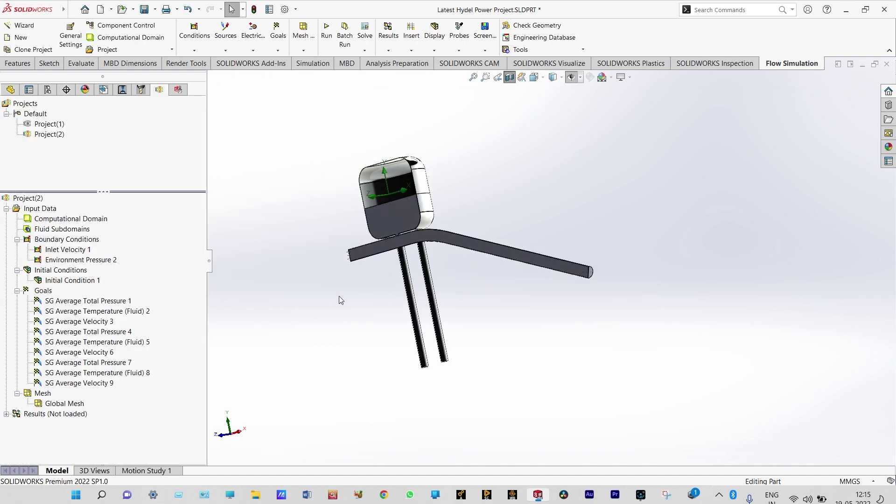
right_click(46, 395)
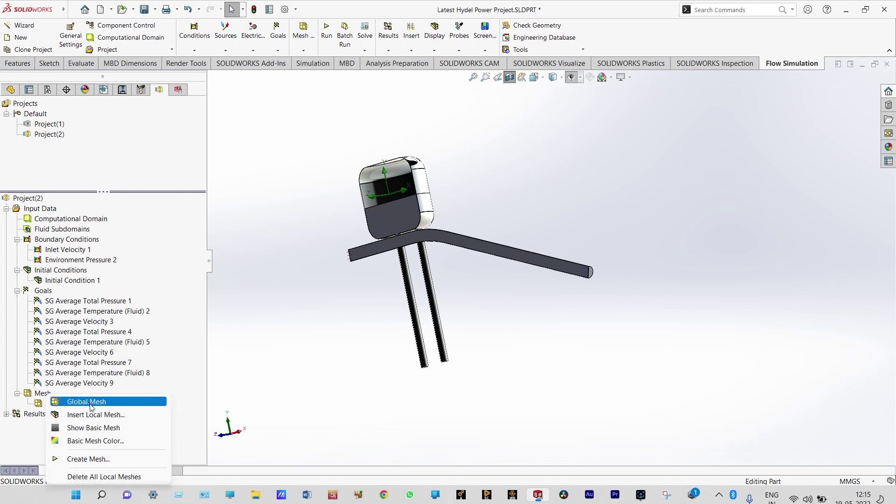
click(99, 415)
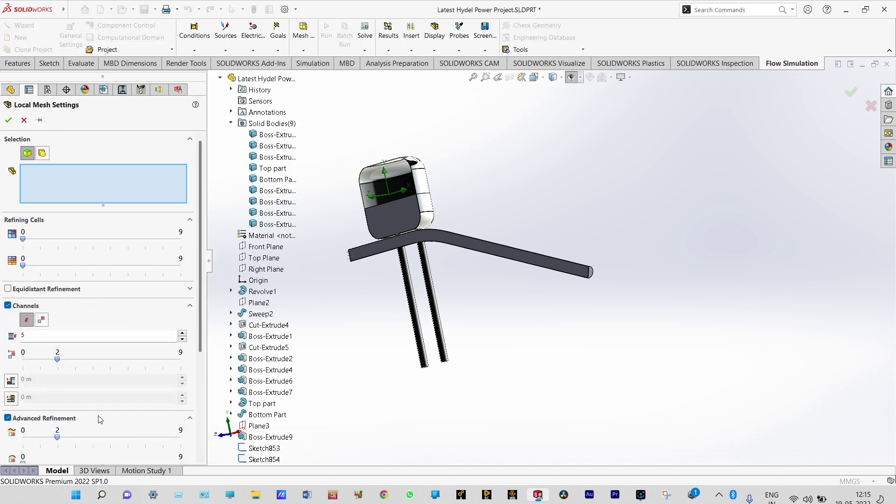
click(76, 239)
click(92, 266)
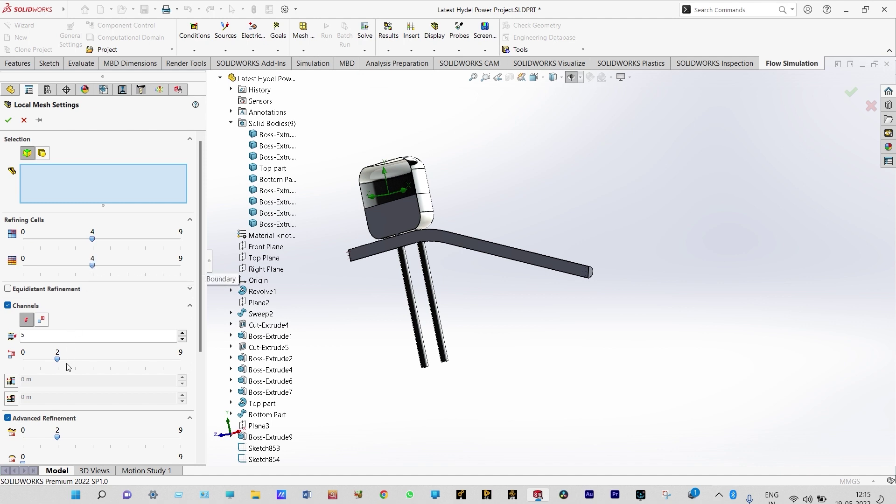
click(40, 360)
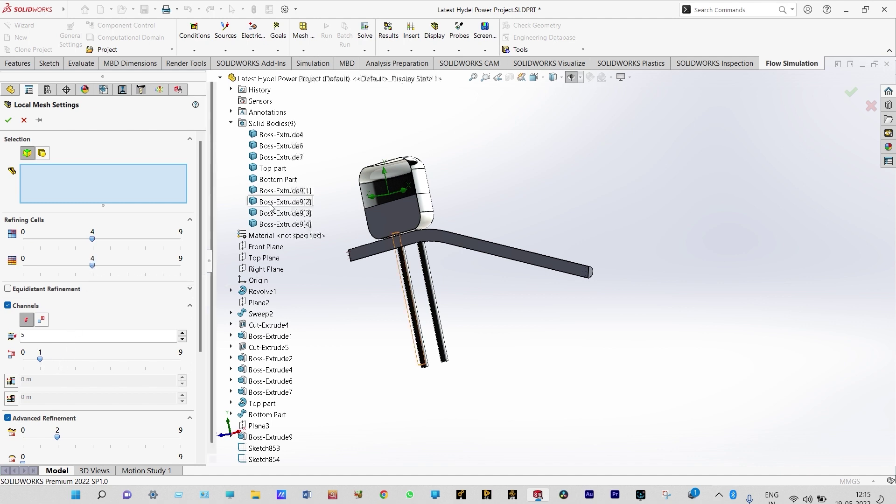
Apply the local mesh to the tank's inner wall, the three Bottom Part pipe faces and the Top part's face, and accept it
click(368, 196)
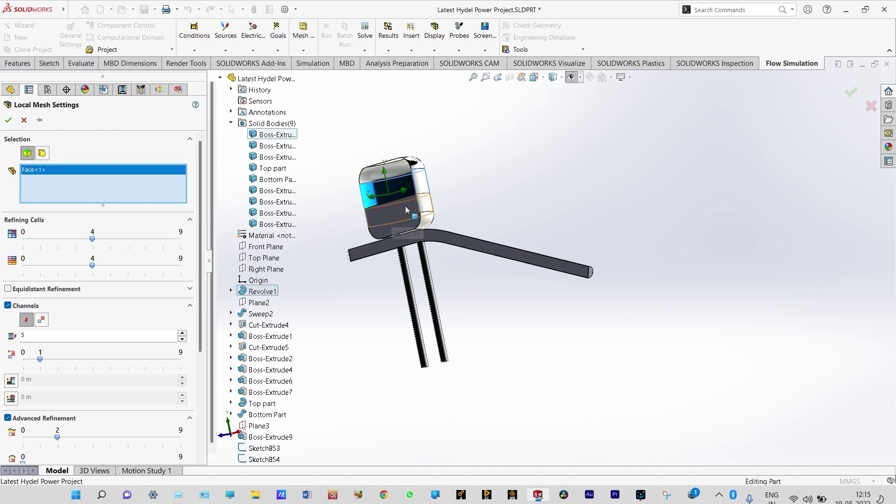
click(404, 237)
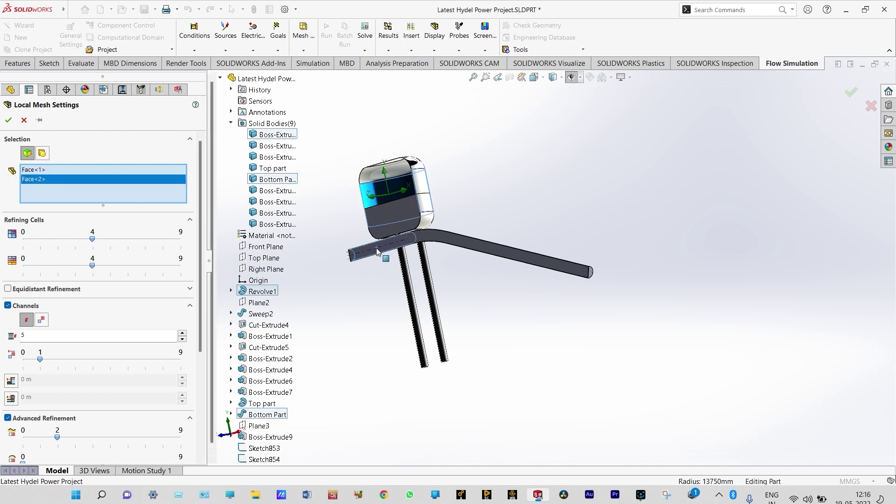
click(445, 240)
click(479, 250)
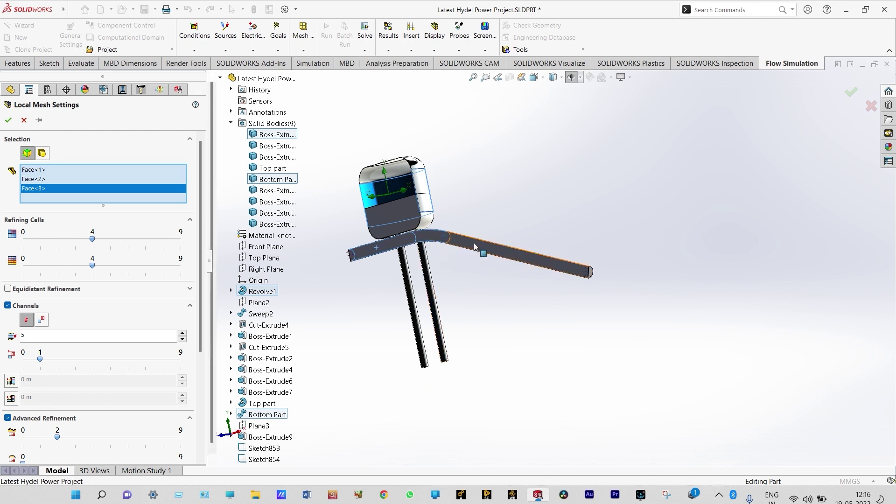
click(408, 208)
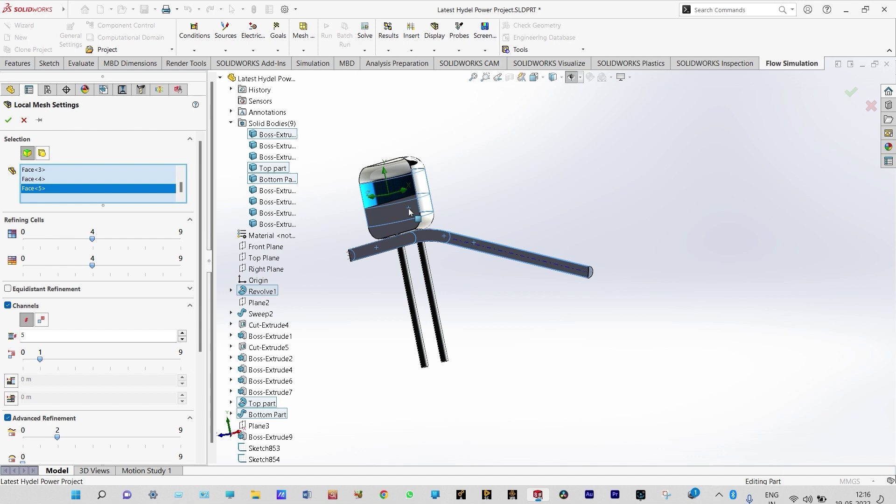
click(9, 121)
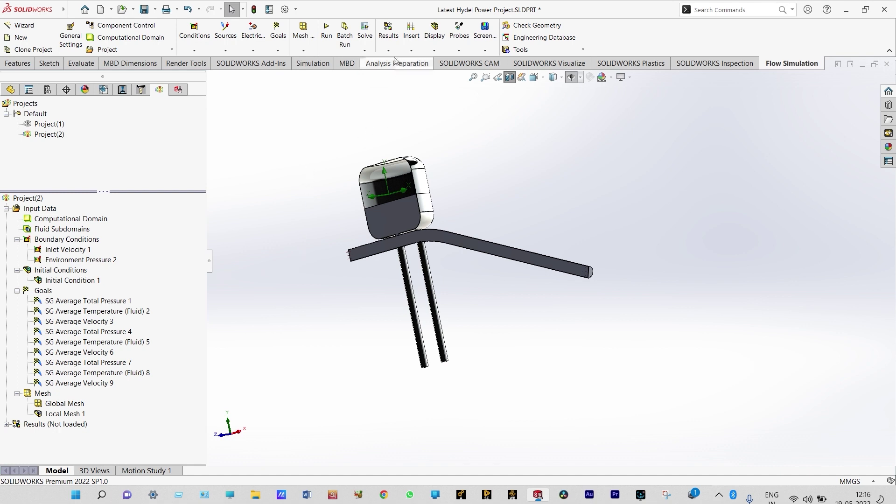
Enable periodic saving of selected parameters for the Transient Explorer in the calculation control options
click(365, 51)
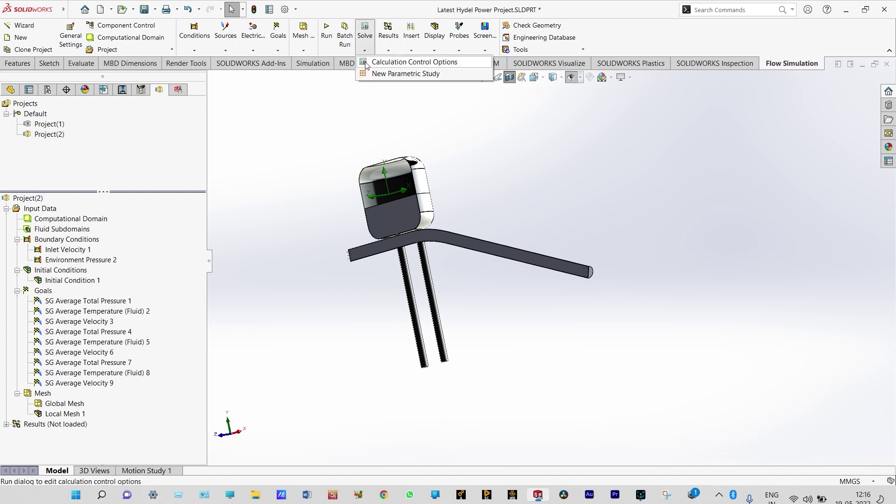
click(367, 65)
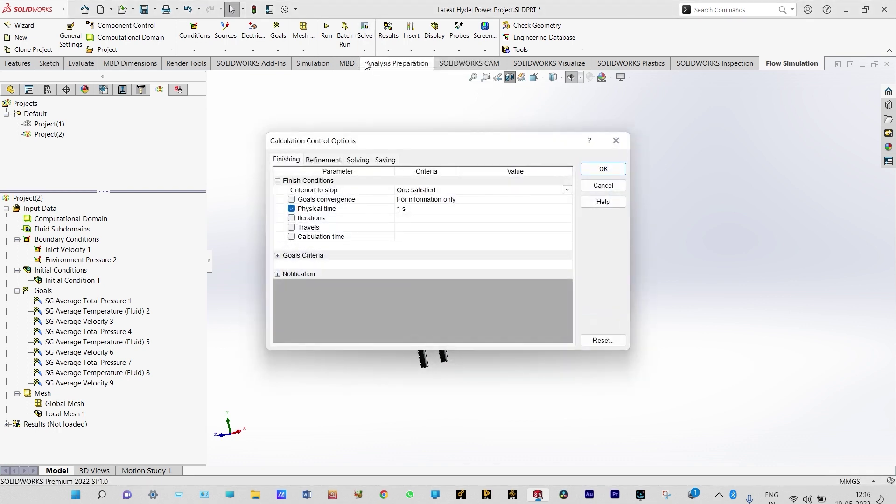
click(403, 209)
click(380, 160)
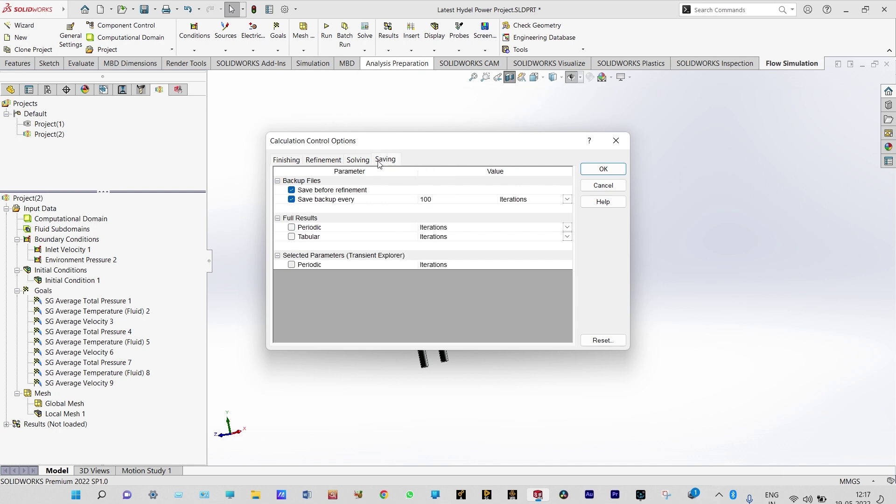
click(291, 265)
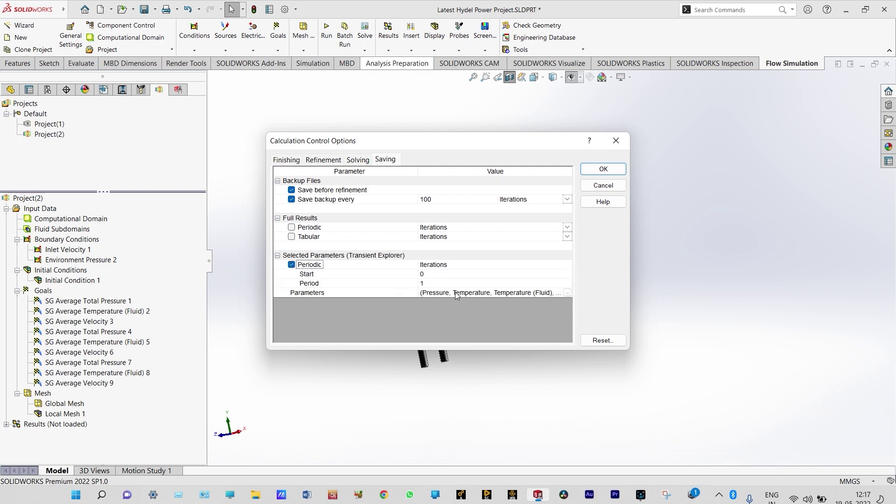
Add the Immiscible, Mass Fraction and Volume Fraction parameters of both air and water to the Transient Explorer's saved parameters, and accept the list
click(567, 293)
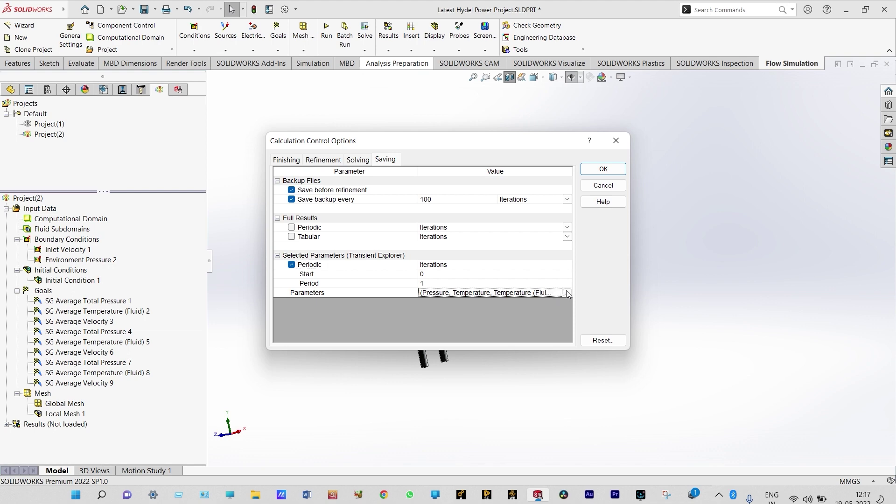
click(567, 293)
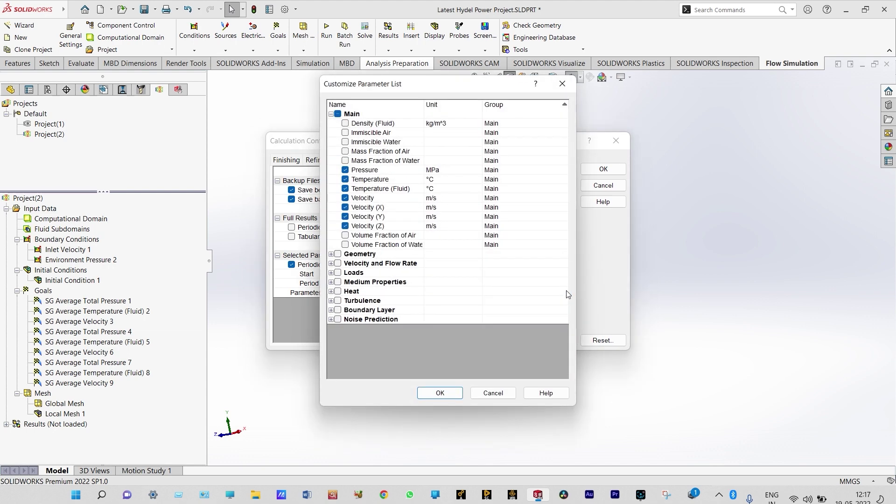
click(346, 133)
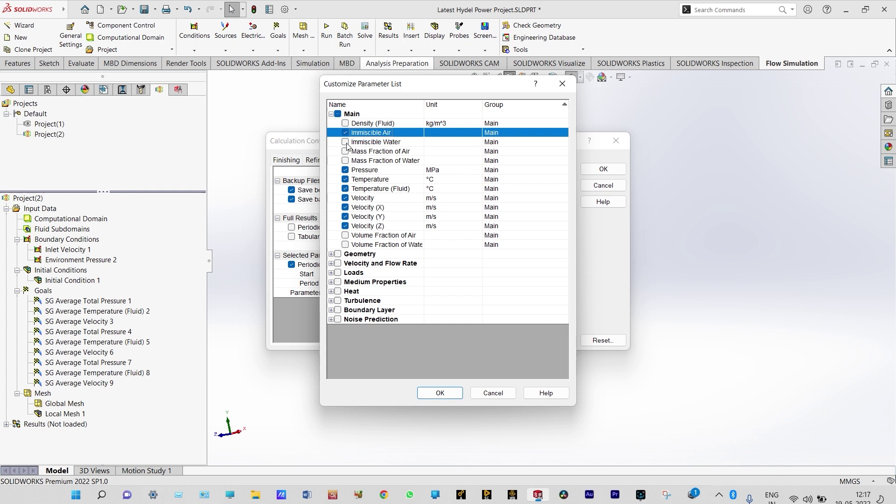
click(346, 142)
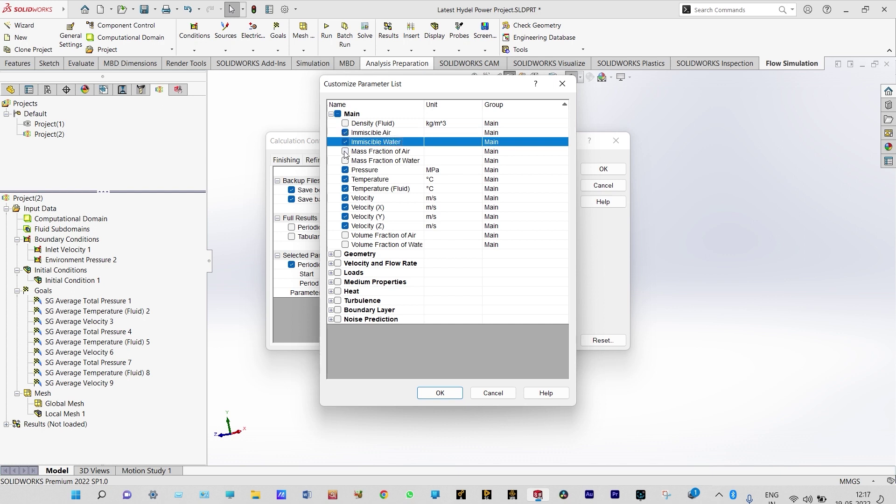
click(346, 152)
click(346, 161)
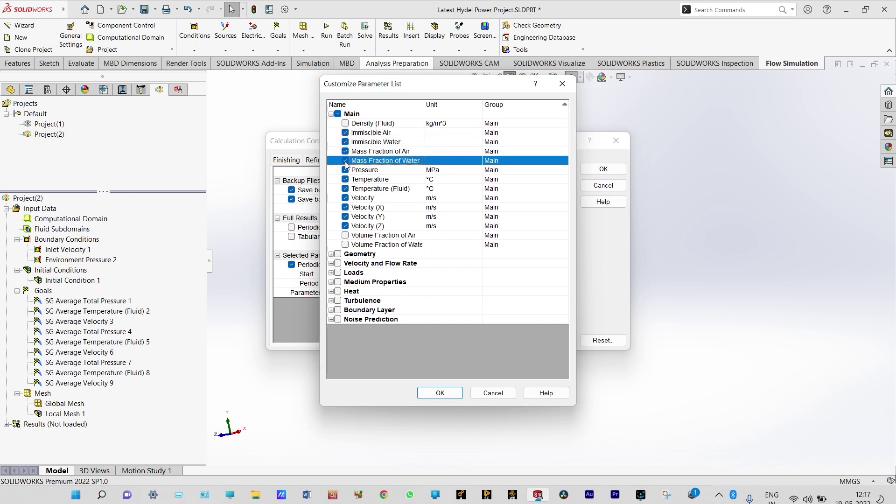
click(345, 235)
click(345, 246)
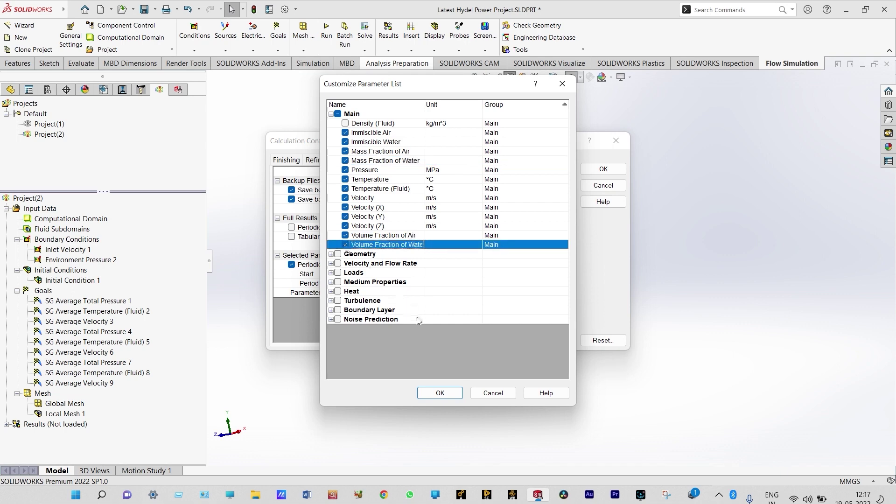
click(440, 393)
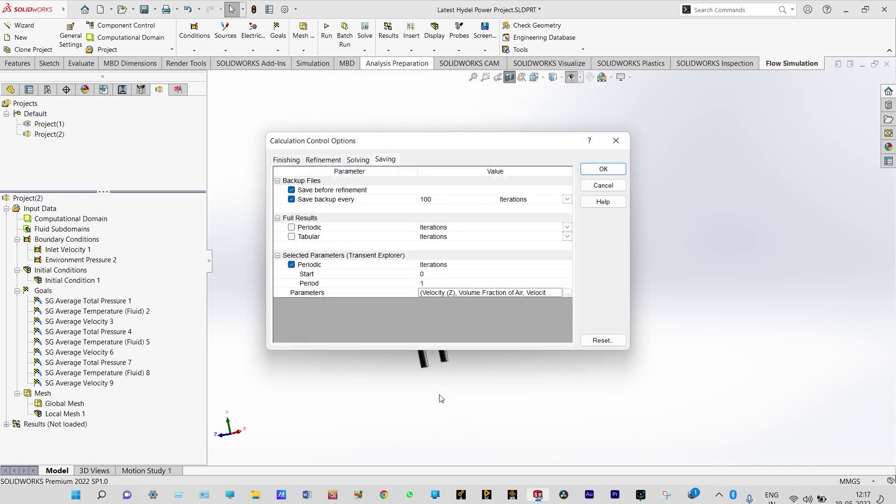
Accept the calculation control options and run the flow calculation
click(600, 170)
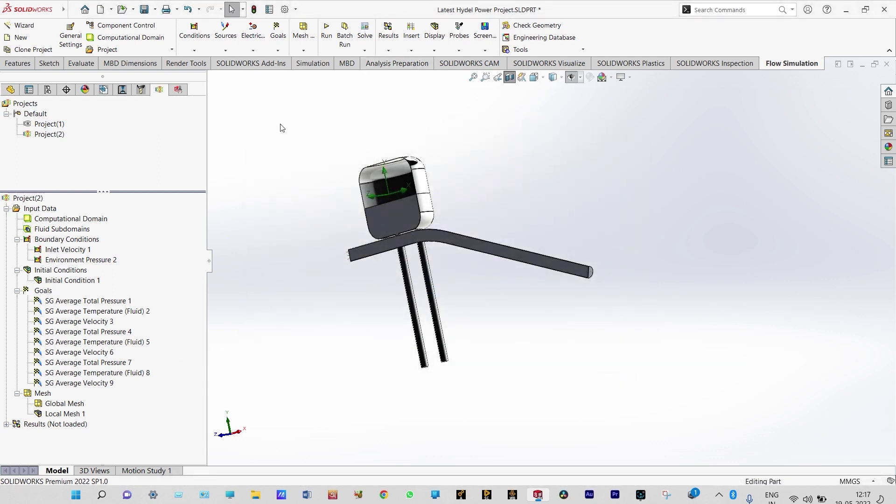
click(327, 32)
key(Return)
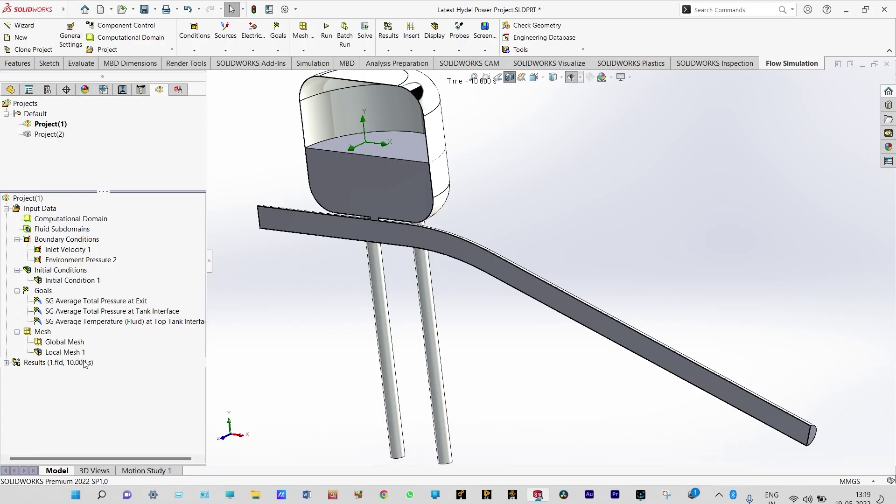
Activate the Transient Explorer for the loaded results of Project(1)
click(84, 363)
right_click(85, 363)
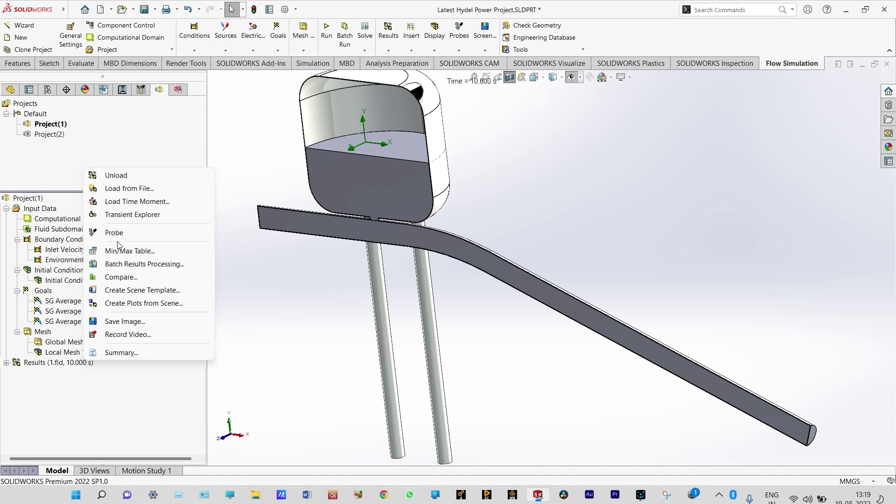
click(125, 215)
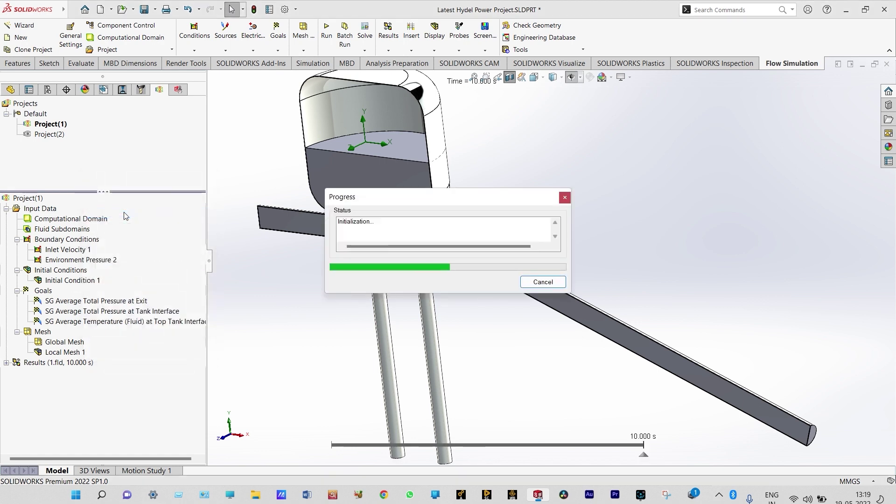
right_click(104, 365)
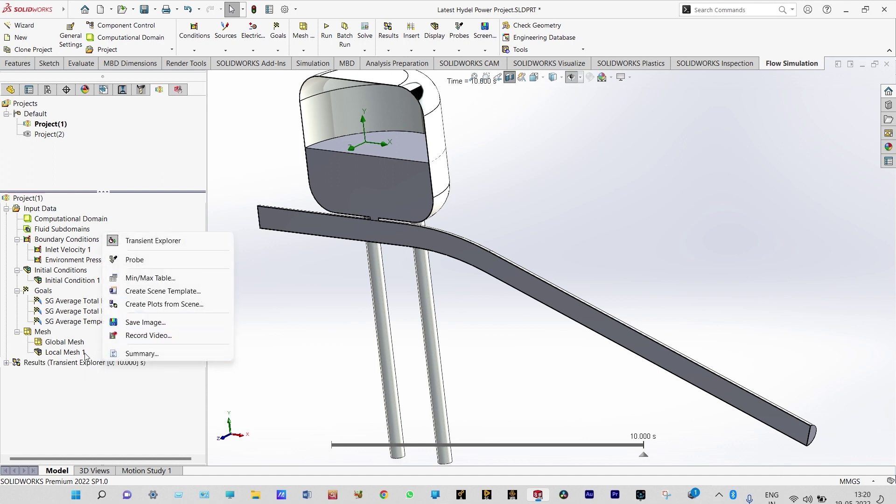
Insert a cut plot on the Front Plane with contours of Pressure
click(7, 364)
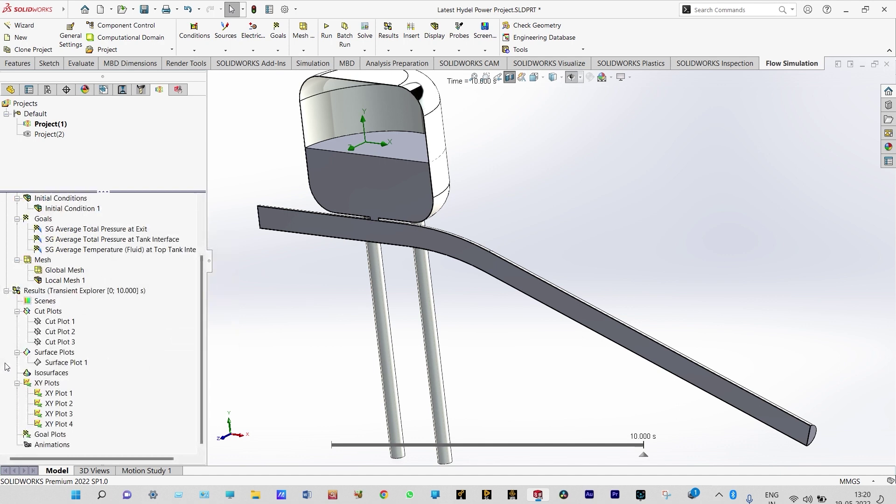
right_click(52, 313)
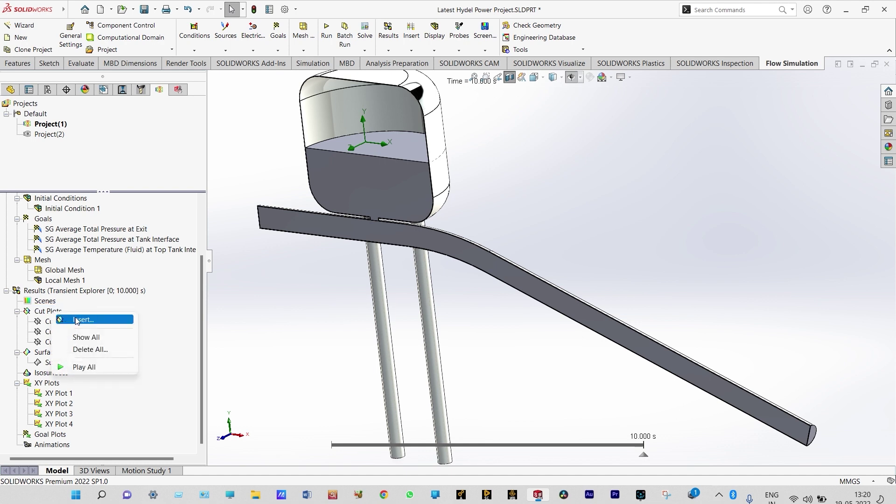
click(77, 320)
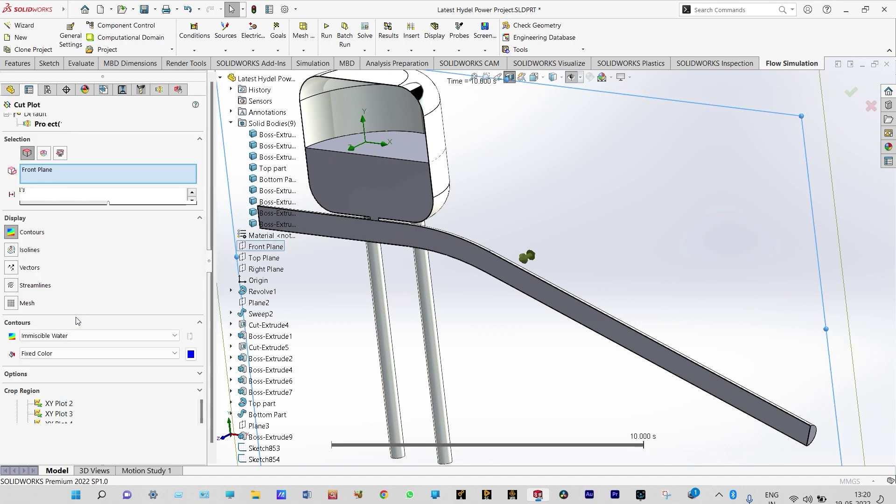
click(176, 337)
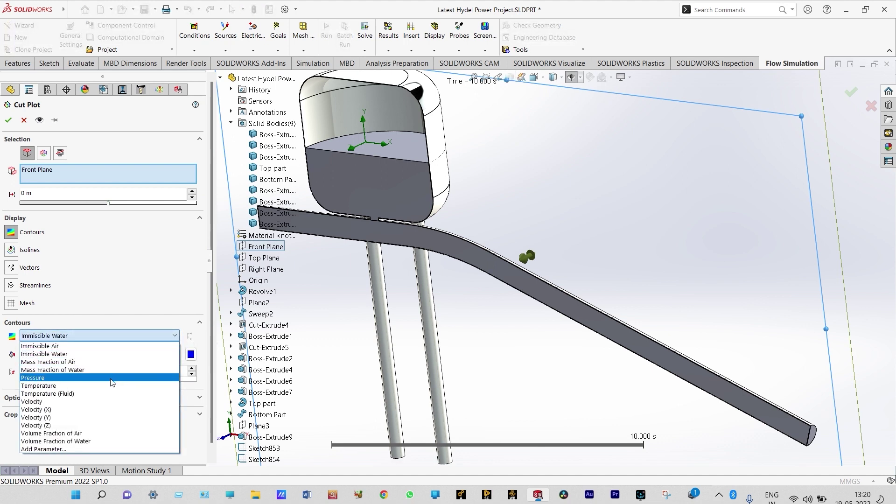
click(112, 378)
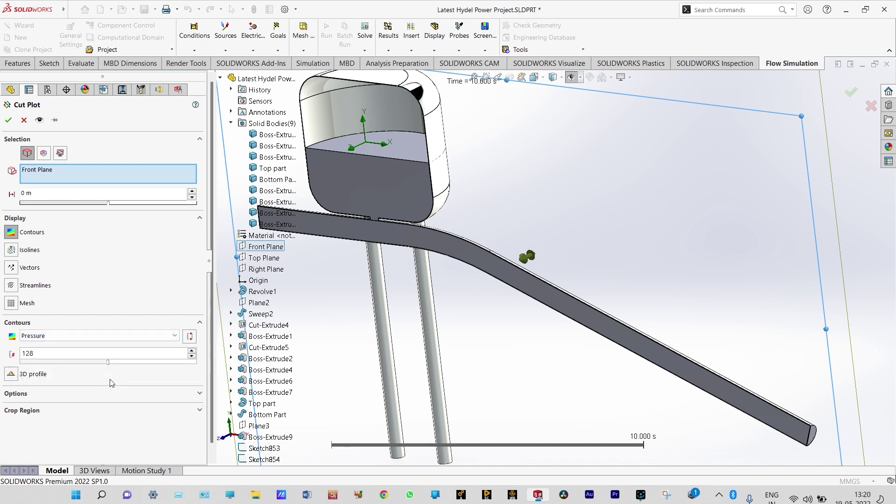
click(9, 121)
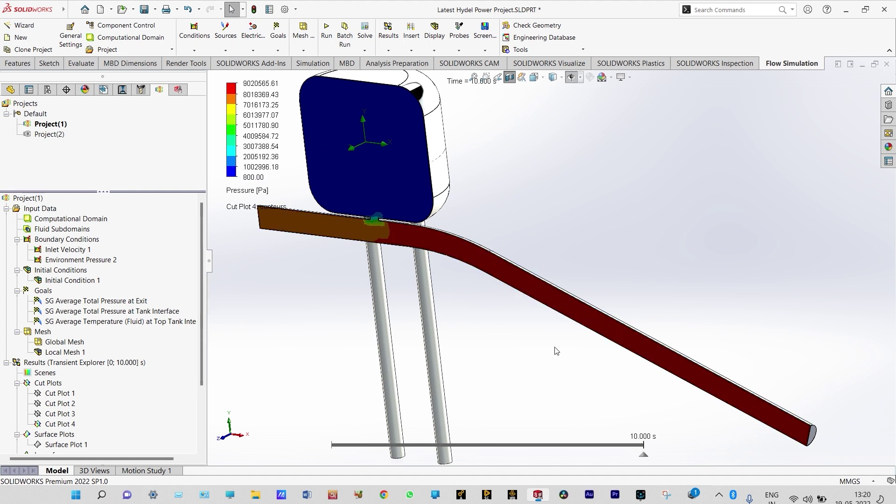
Play the pressure contours over time with the whole model in view, and pause at about 4.7 s
key(f)
click(247, 190)
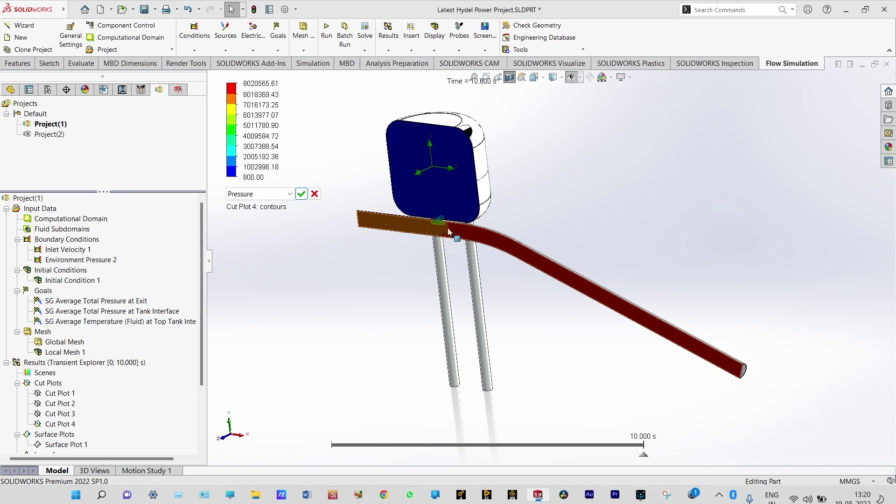
mouse_move(303, 446)
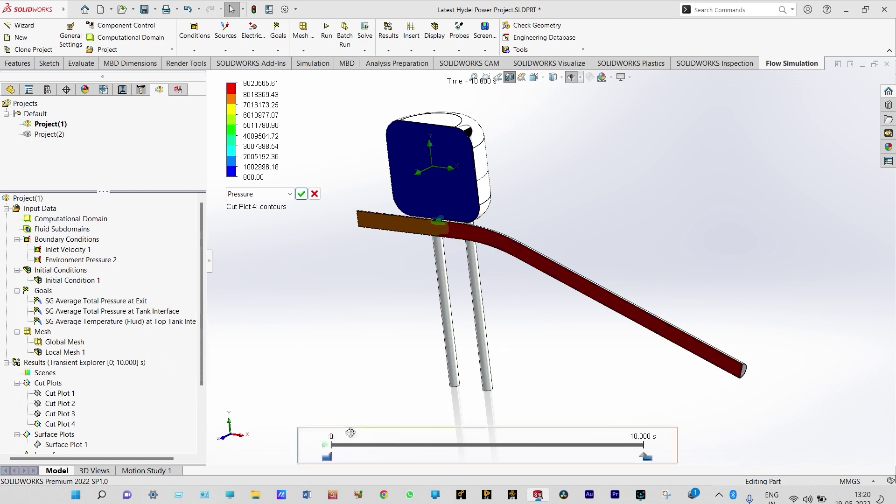
click(325, 446)
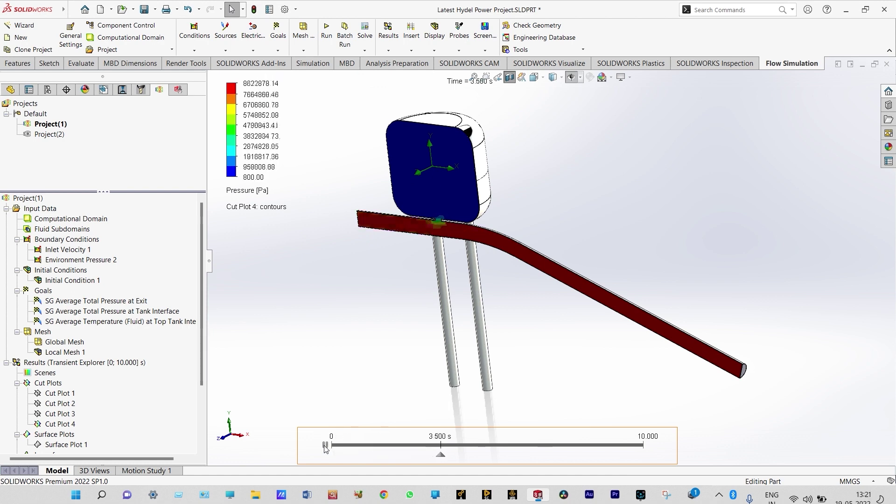
click(325, 446)
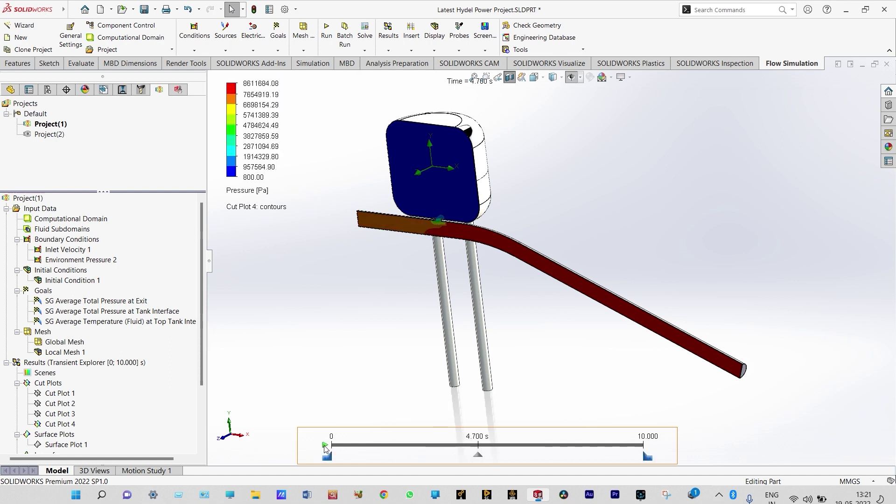
Switch the cut plot's contour parameter to Velocity and play it over time
click(260, 196)
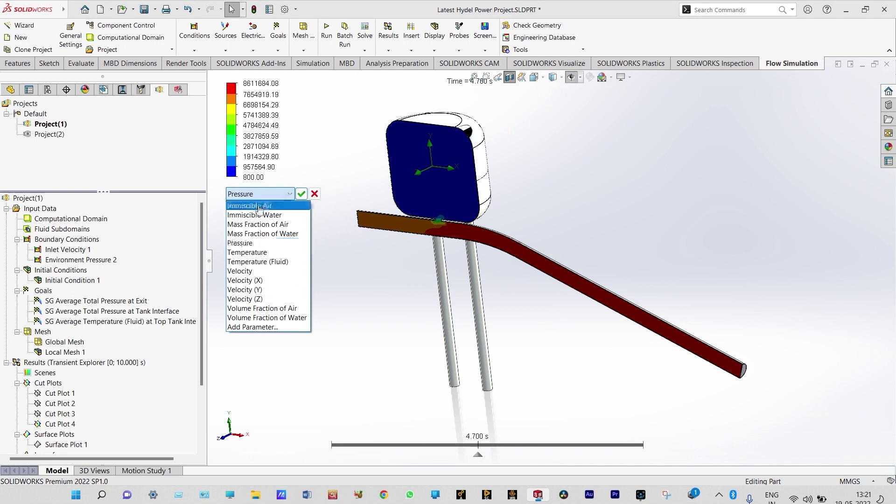
click(258, 271)
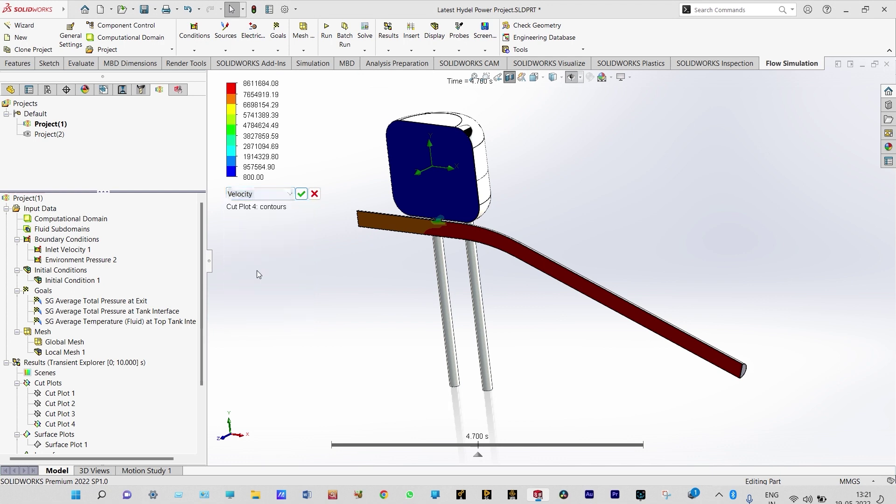
click(301, 195)
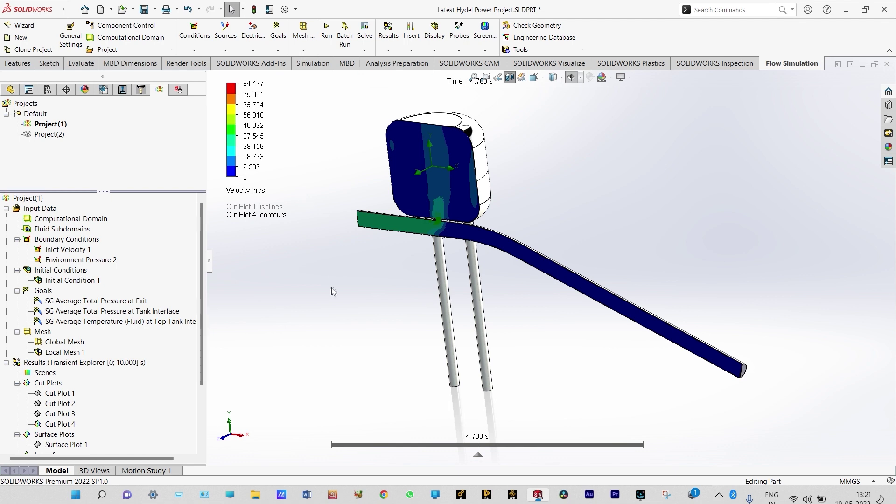
mouse_move(351, 423)
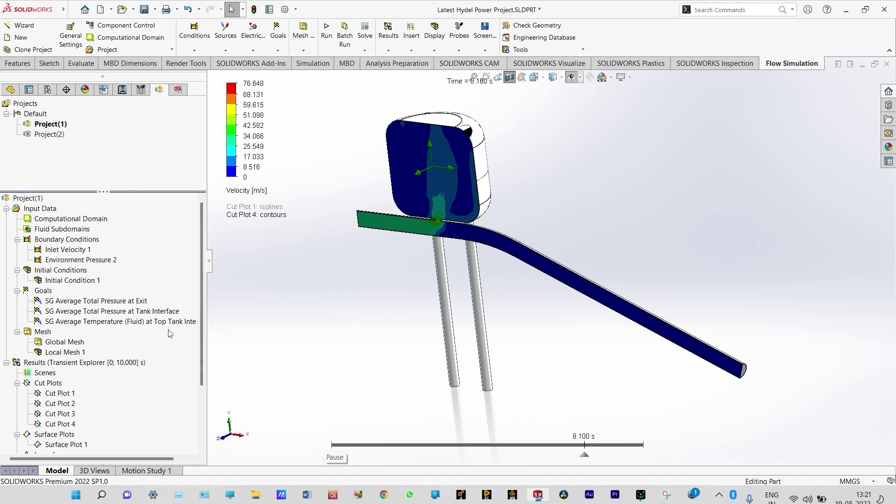
Show the Mass Fraction of Water on the cut plot and play its change over time
click(248, 191)
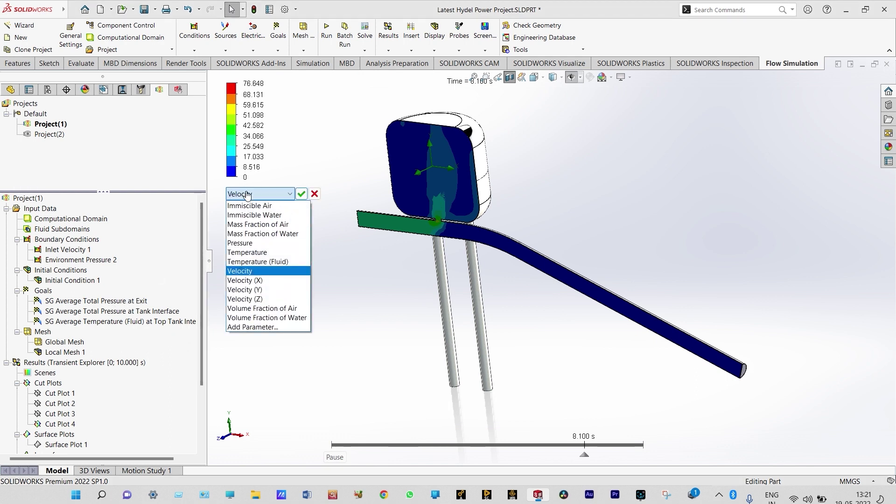
click(255, 235)
click(301, 194)
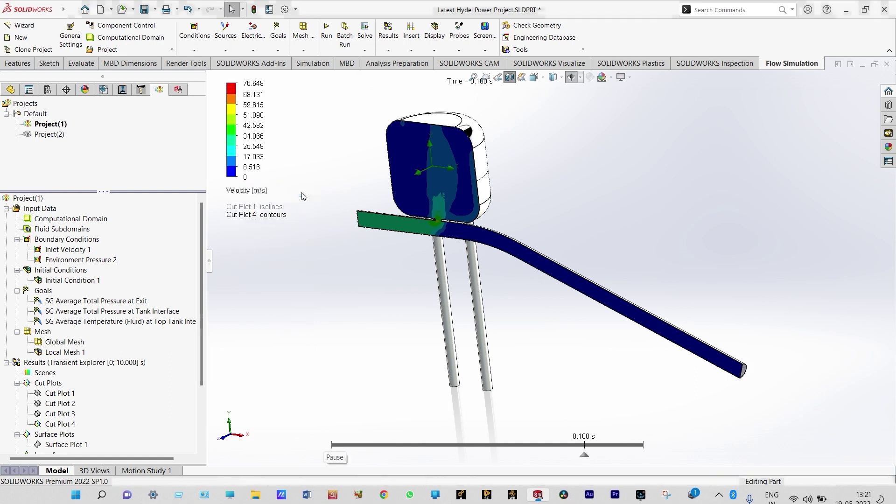
mouse_move(333, 445)
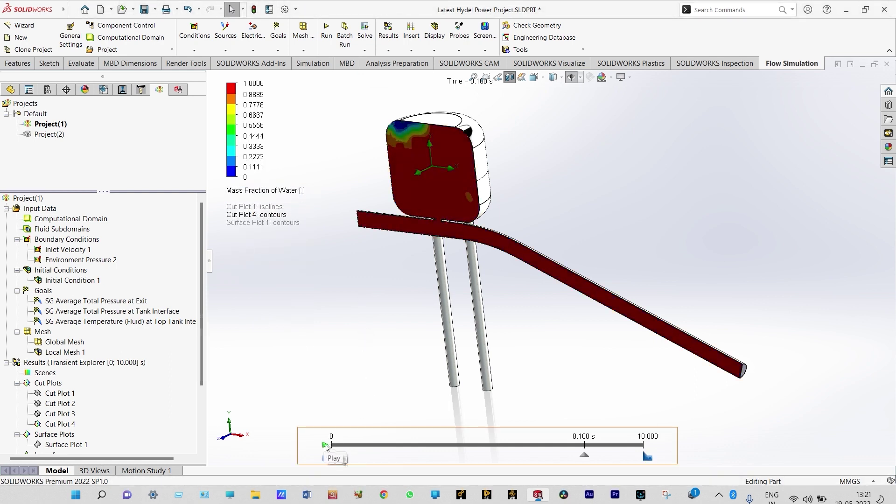
click(325, 445)
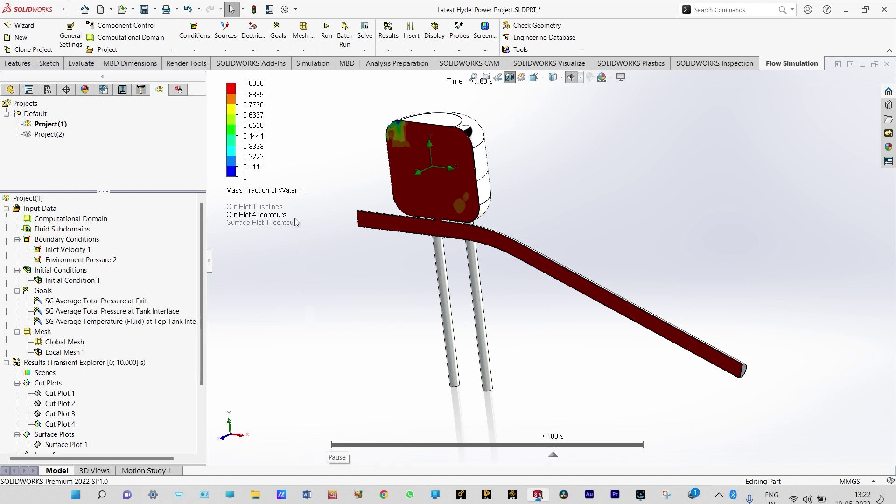
Change the cut plot's parameter to Immiscible Water, play the water level over time, and pause at about 2.6 s
click(290, 192)
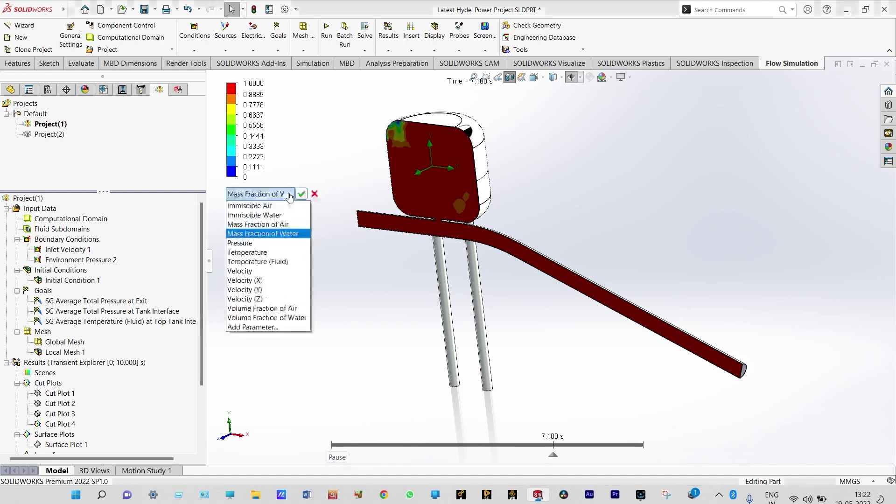
click(276, 215)
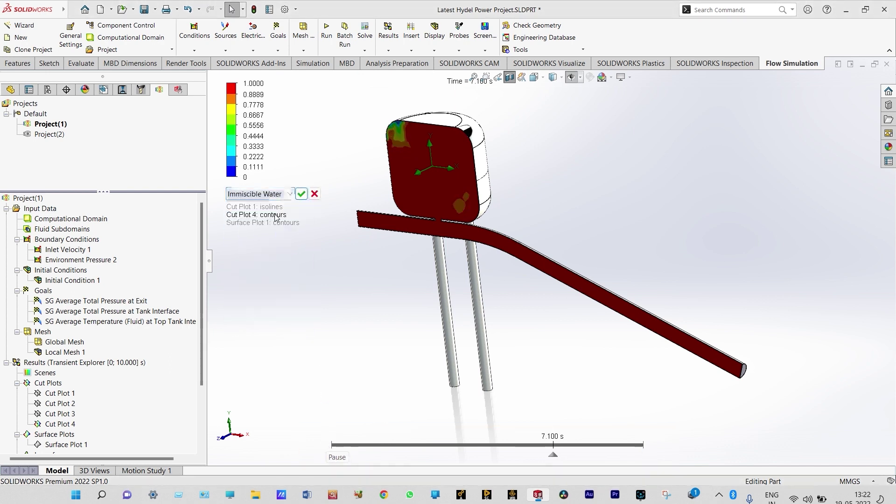
click(301, 194)
mouse_move(337, 430)
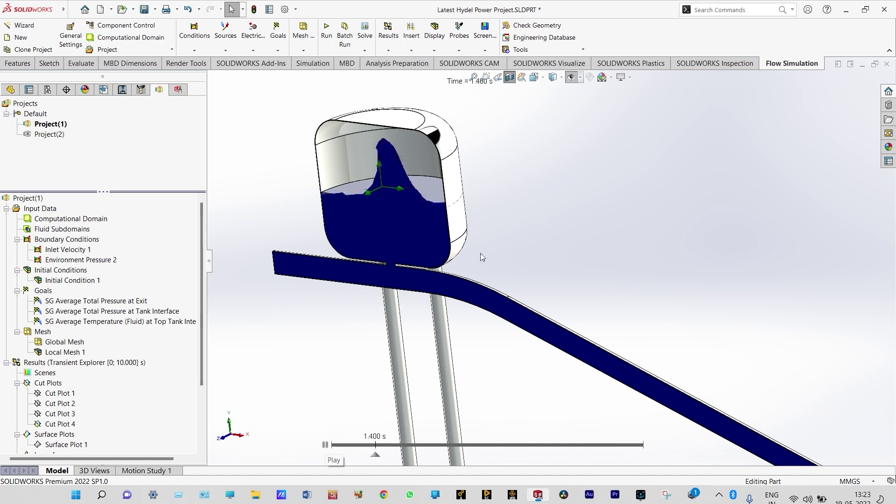
mouse_move(324, 446)
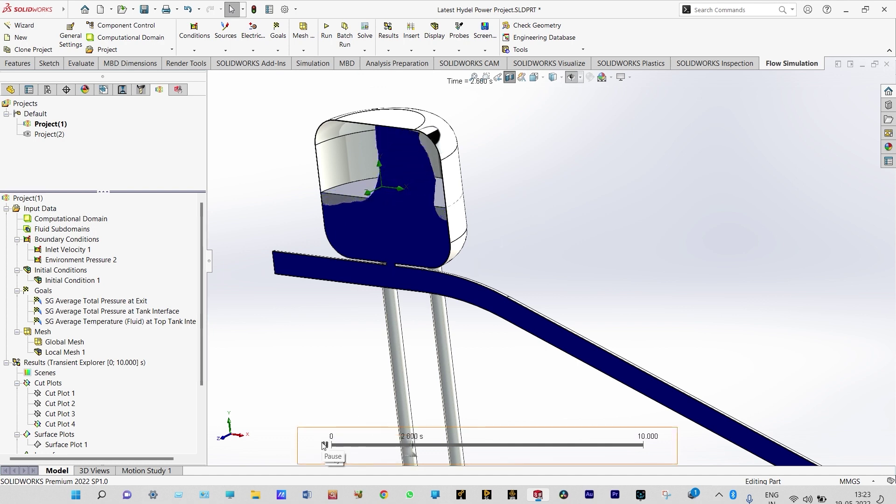
click(324, 446)
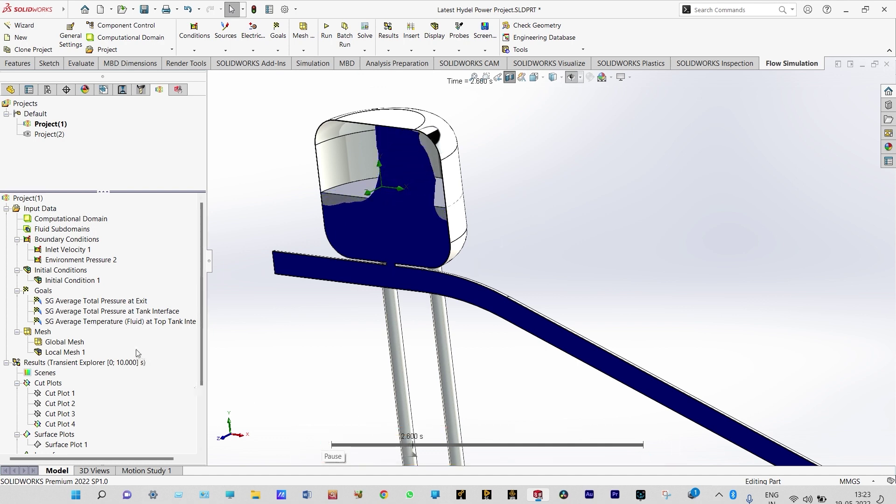
Clear and hide Cut Plot 4
scroll(98, 364, down, 3)
right_click(70, 342)
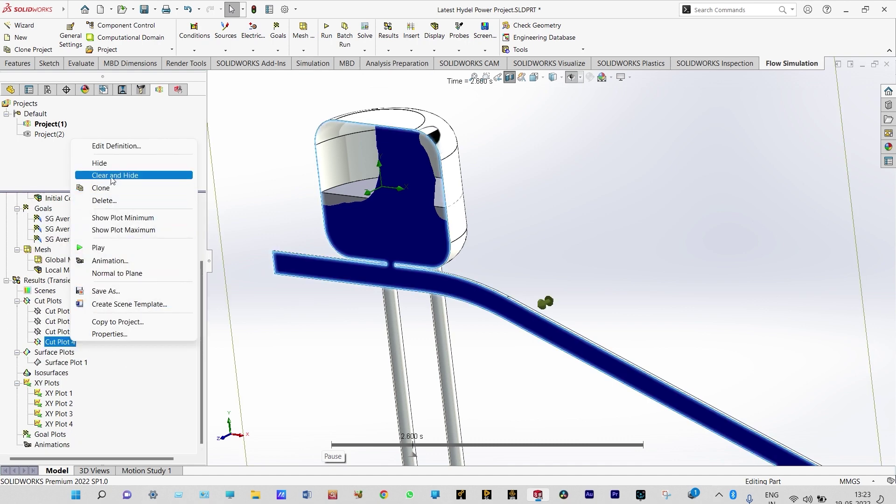
click(114, 175)
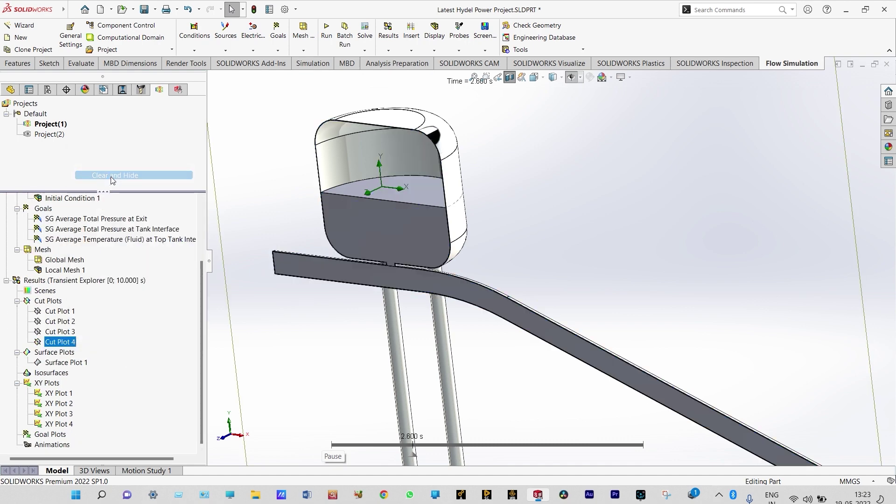
Insert a surface plot of Immiscible Water on all faces, with black as the fixed contour colour
right_click(71, 354)
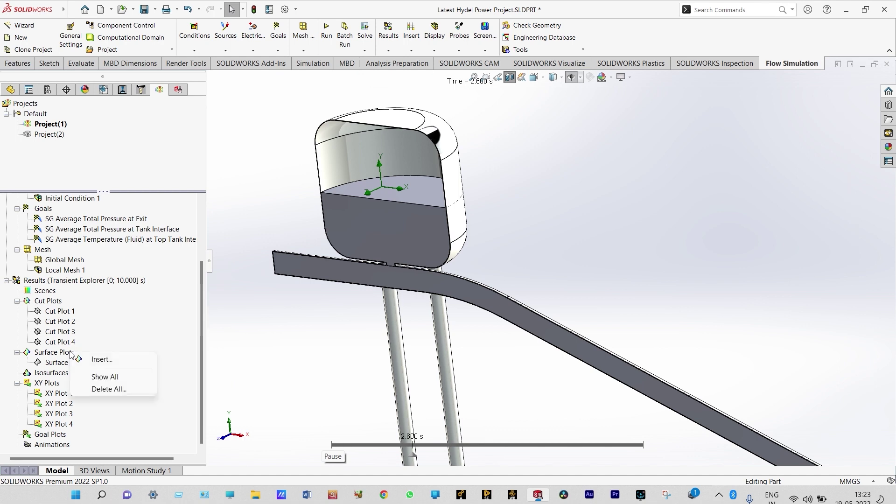
click(99, 359)
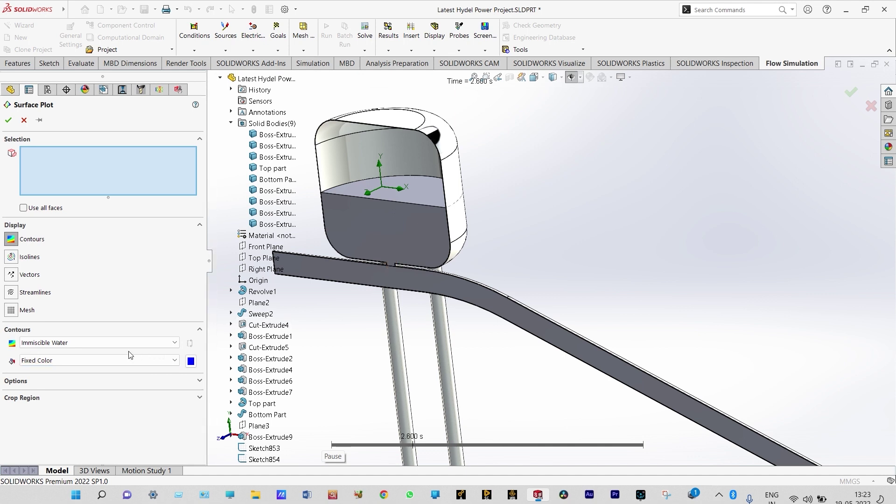
click(190, 362)
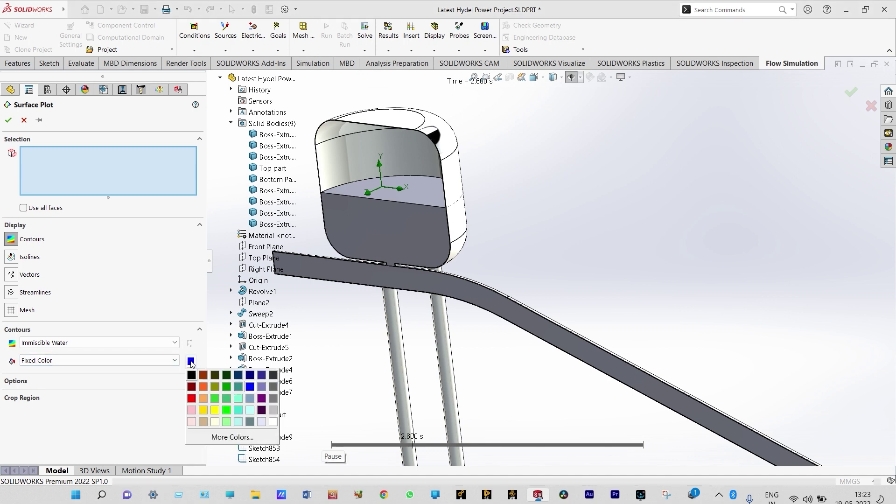
click(192, 376)
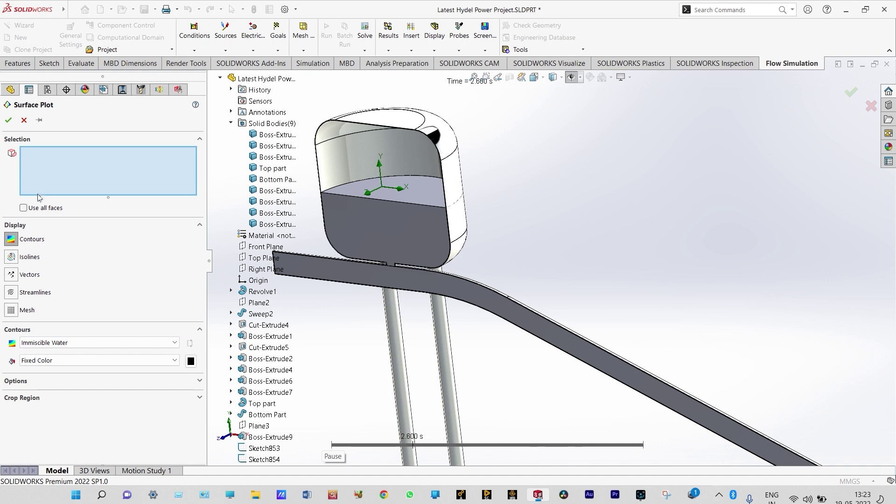
click(23, 208)
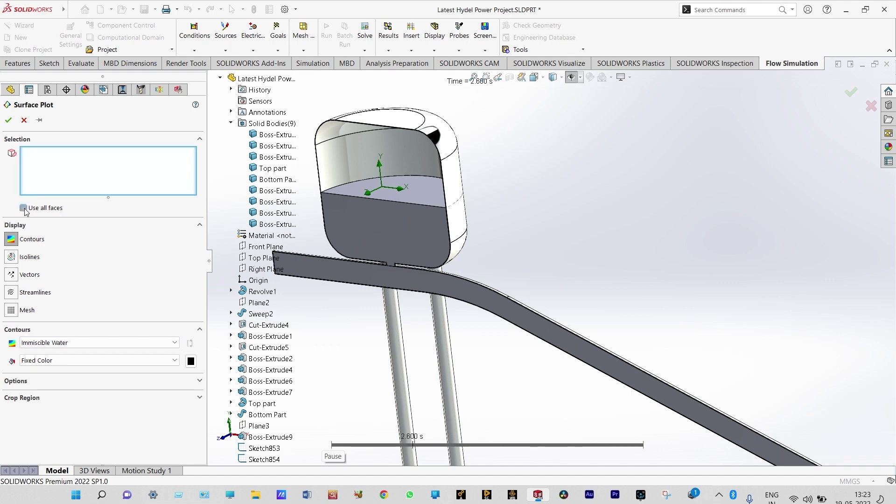
key(Return)
Play the surface plot over time in front view with the model sectioned at the Front Plane, and close the section view
mouse_move(332, 450)
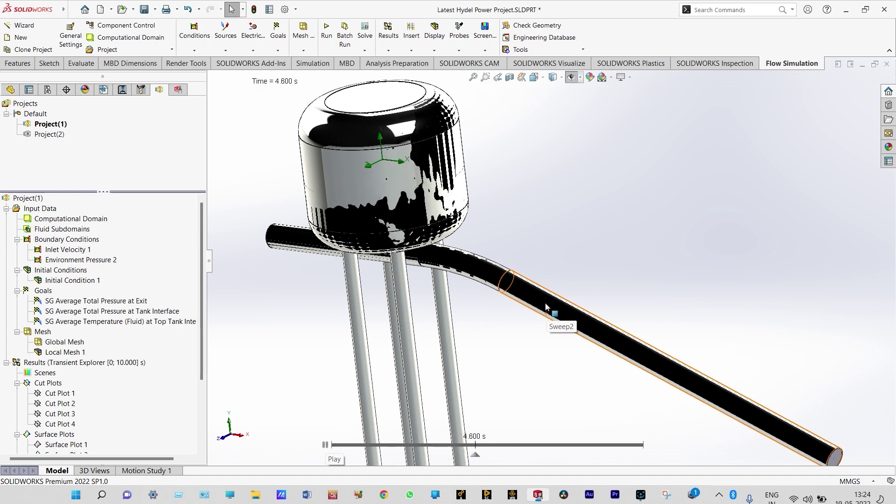
click(533, 77)
click(549, 117)
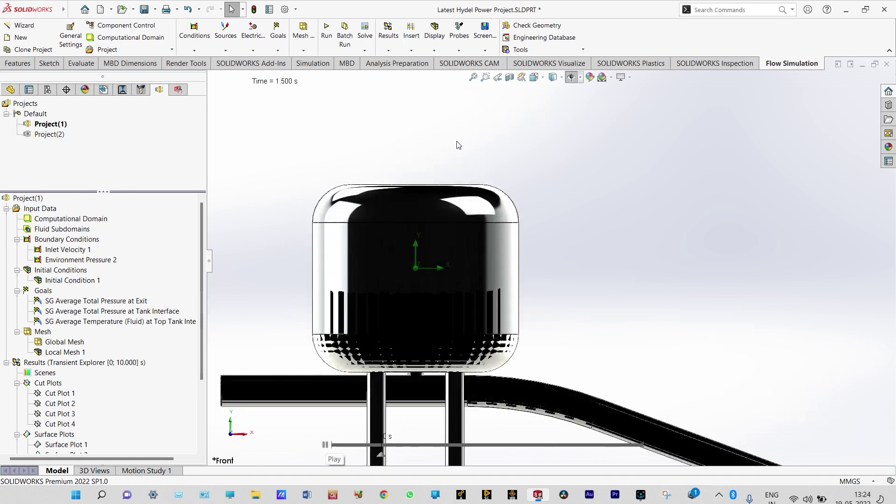
click(509, 78)
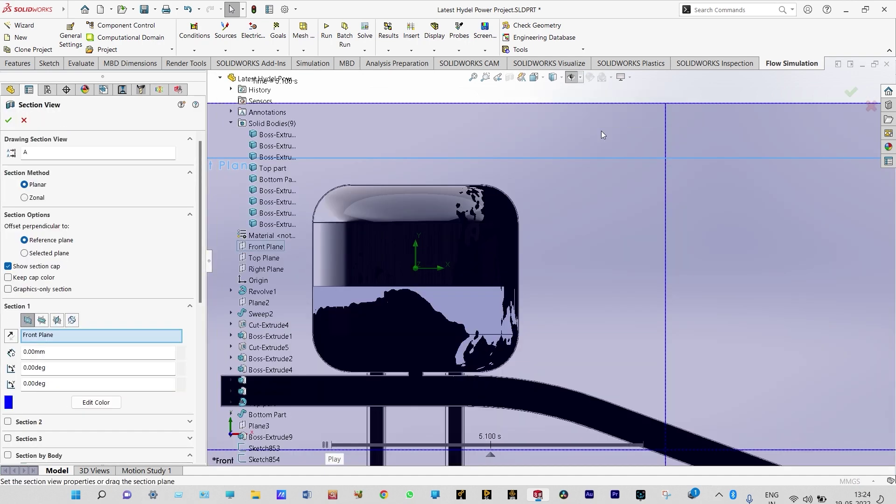
click(850, 93)
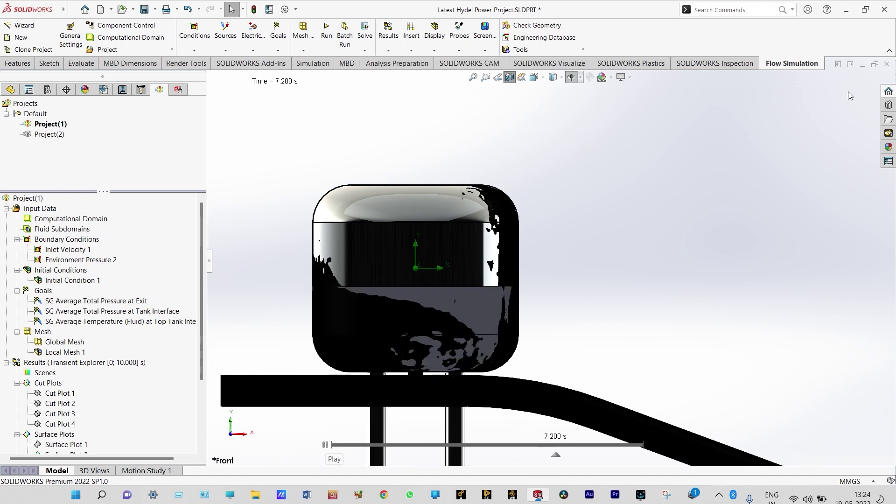
scroll(782, 151, up, 2)
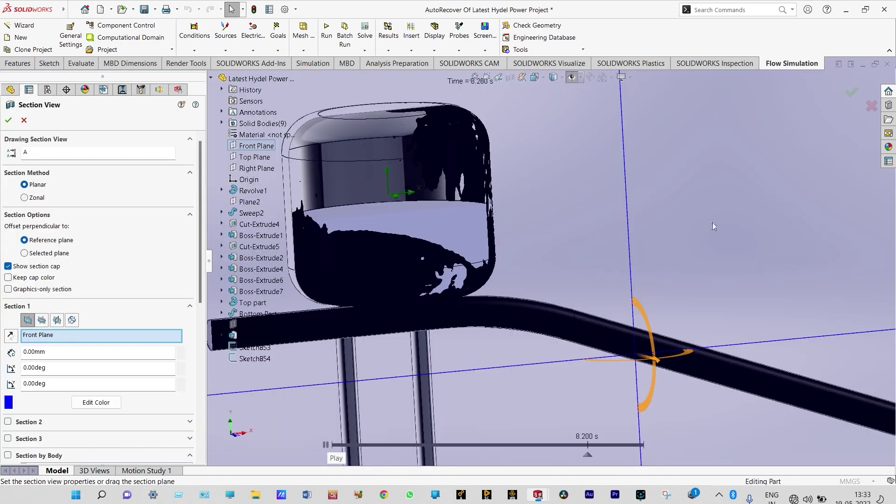
click(872, 107)
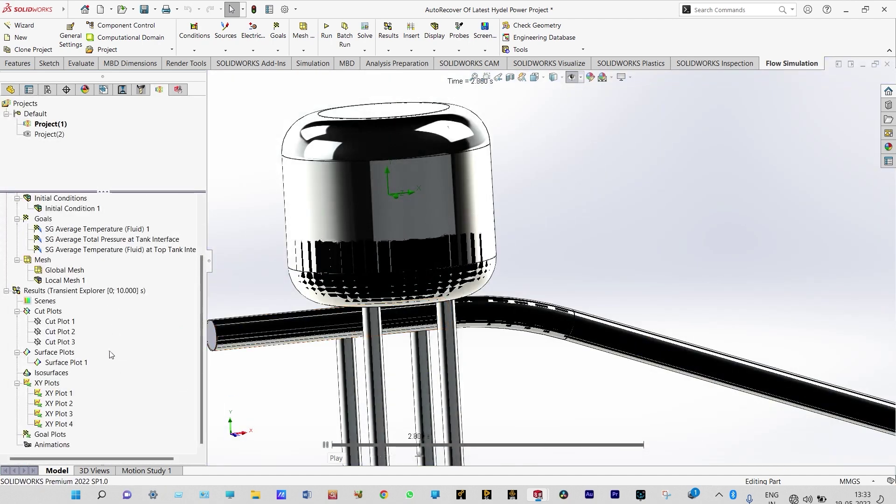
Change Surface Plot 1's fixed contour colour to dark red and play the water movement over time
right_click(88, 363)
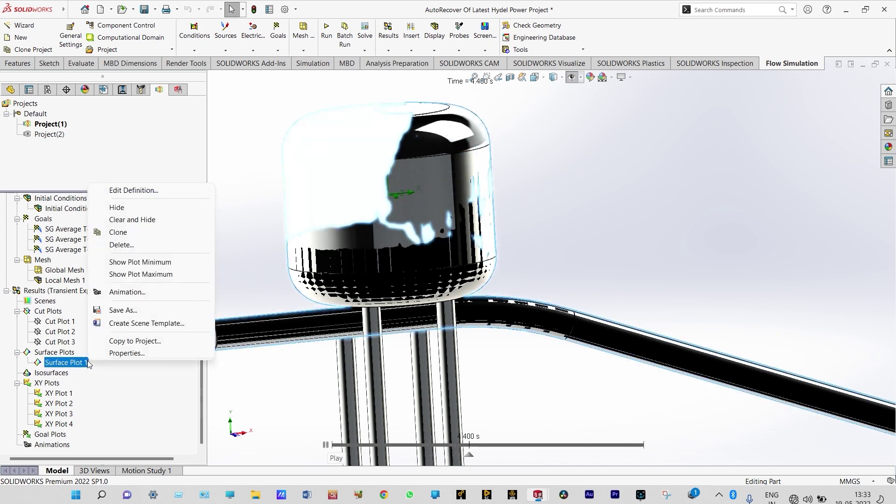
click(130, 193)
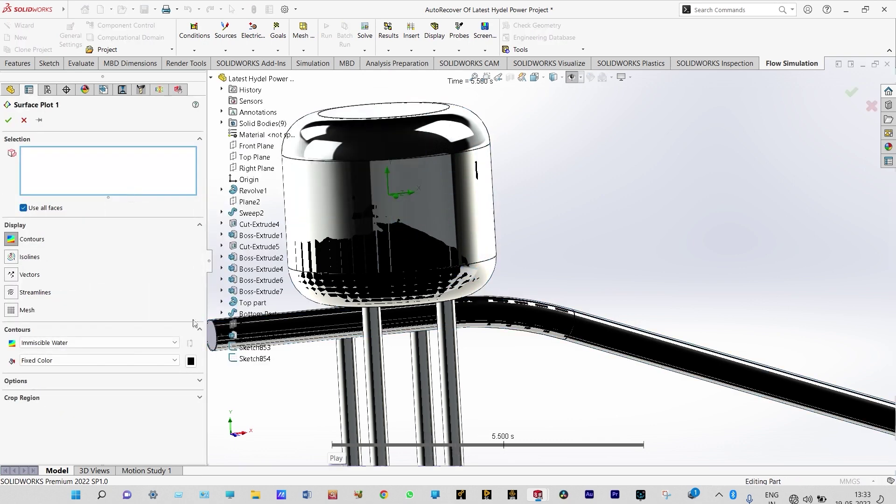
click(191, 362)
click(193, 392)
click(8, 121)
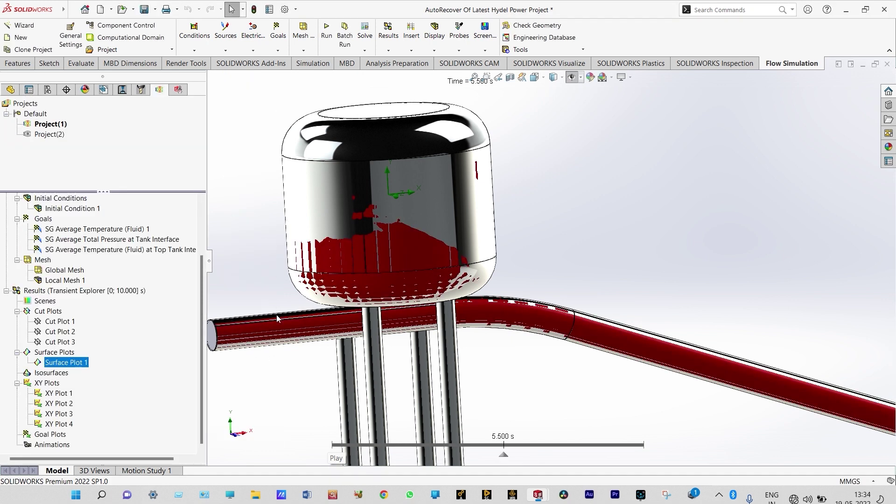
mouse_move(329, 450)
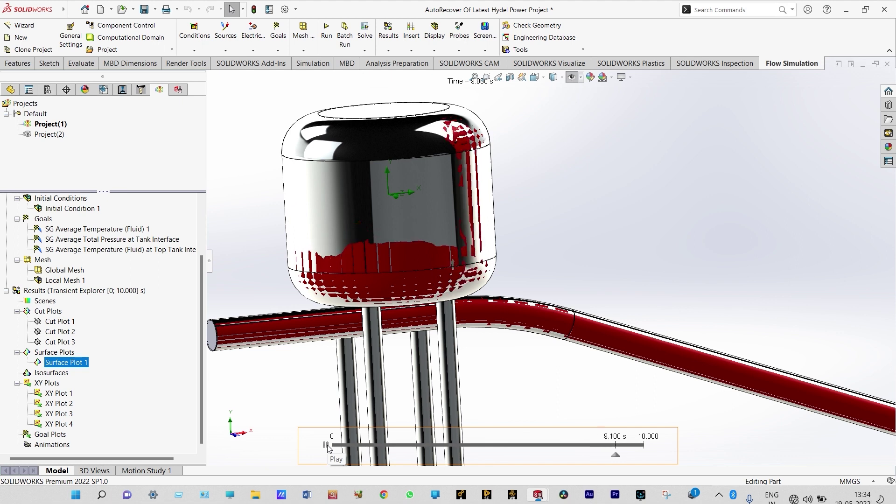
Clear and hide Surface Plot 1, and start a new XY plot of Pressure and Velocity
right_click(84, 362)
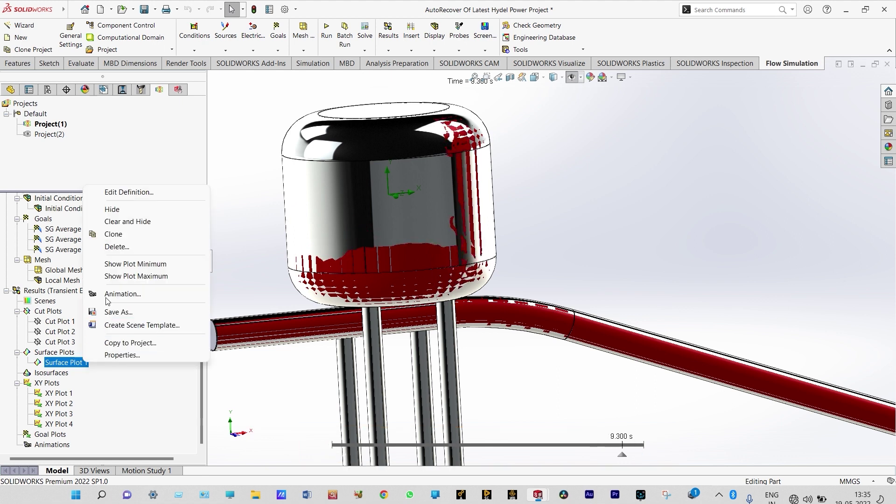
click(125, 222)
right_click(55, 384)
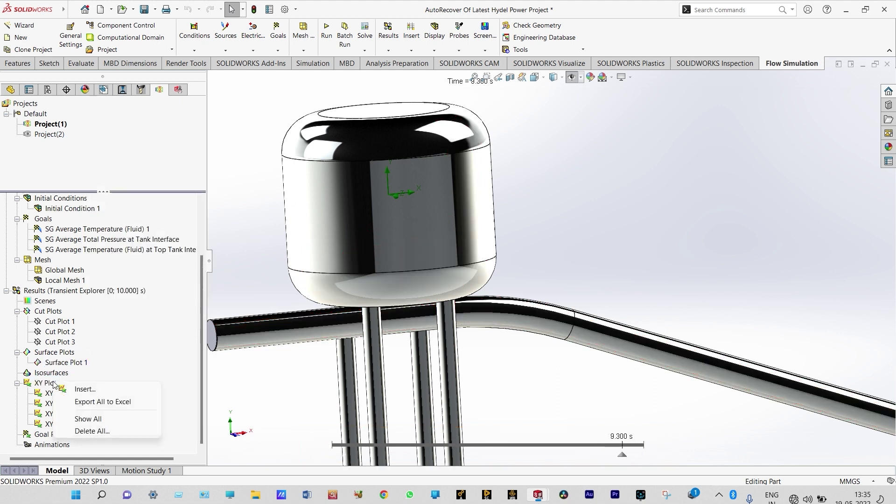
click(83, 389)
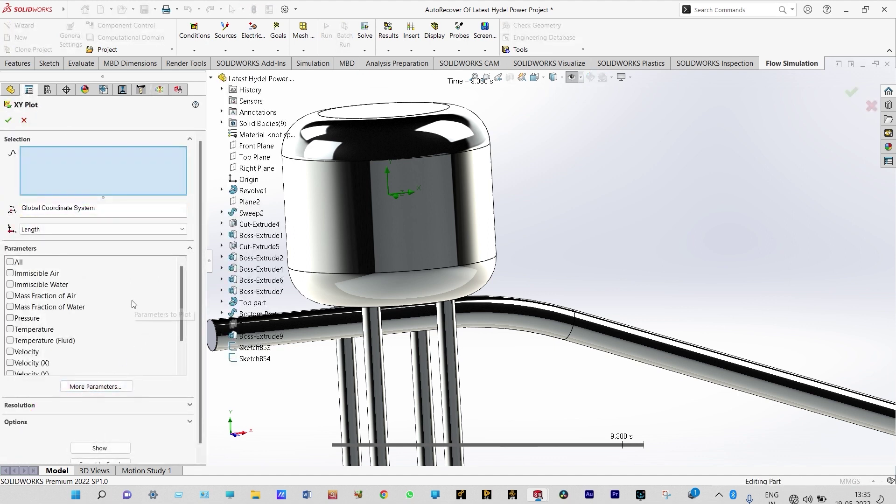
click(10, 318)
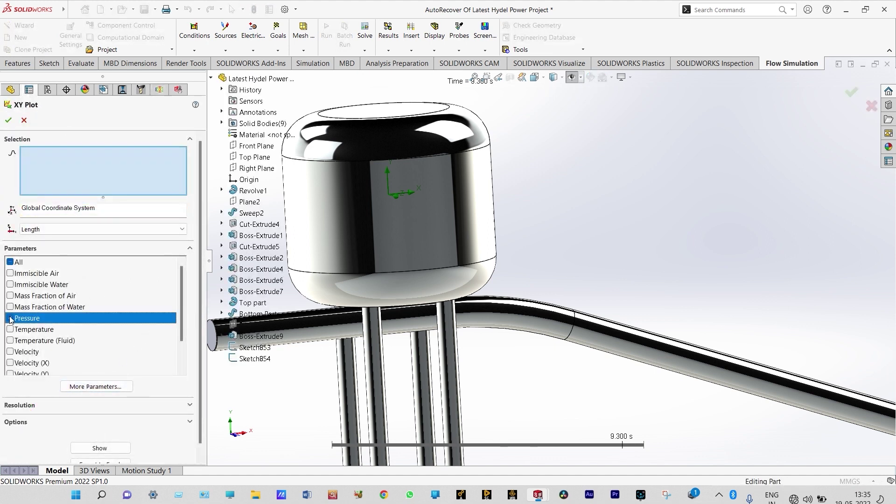
click(10, 352)
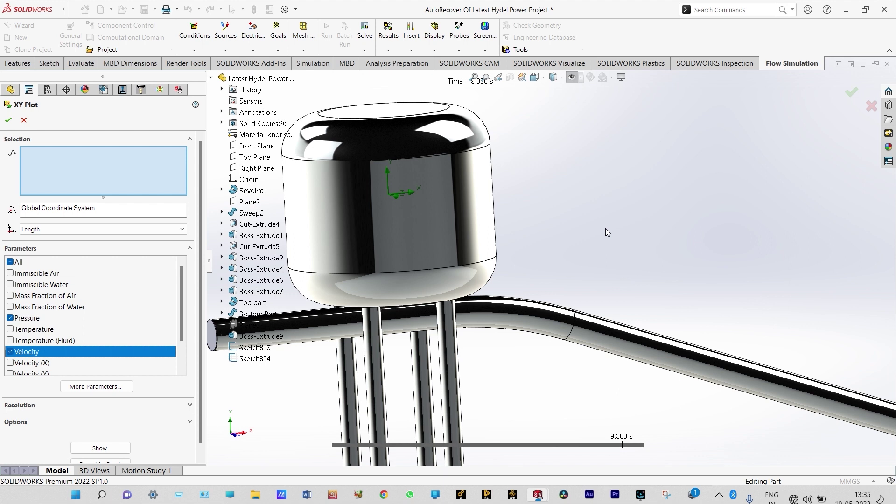
Display the sketches, use the vertical line through the tank (Sketch854) for the XY plot, and export it to Excel
click(570, 80)
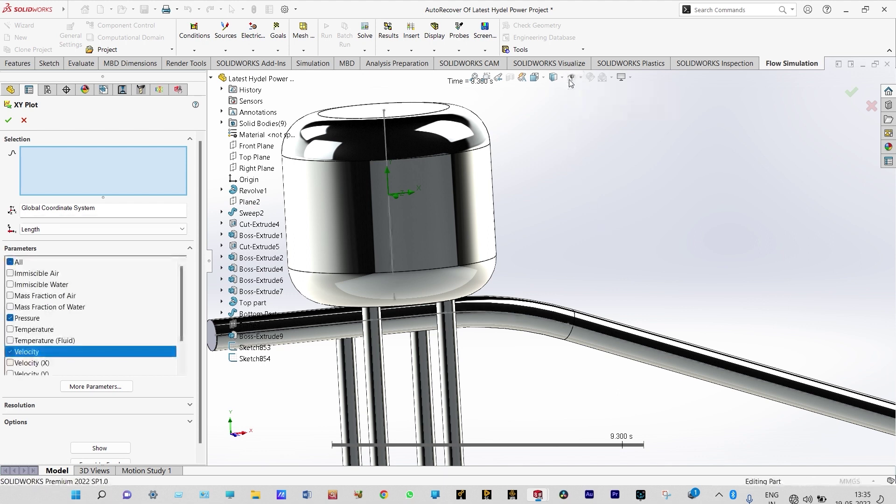
click(390, 218)
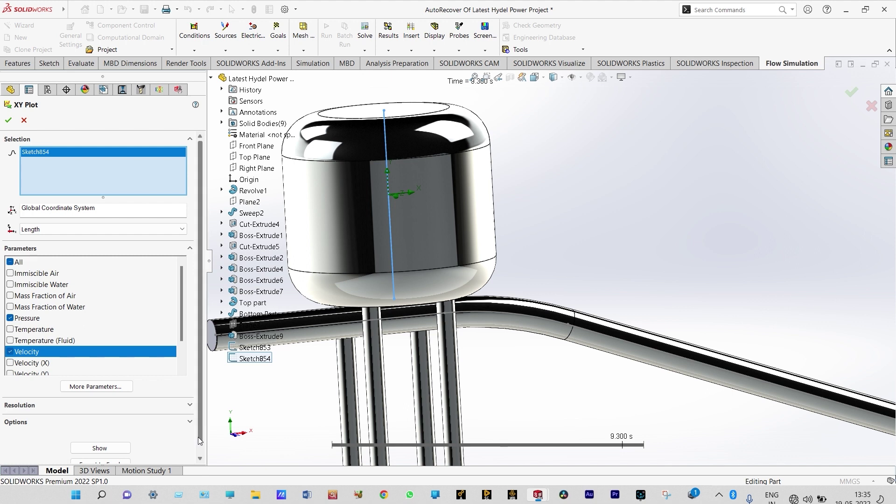
click(200, 459)
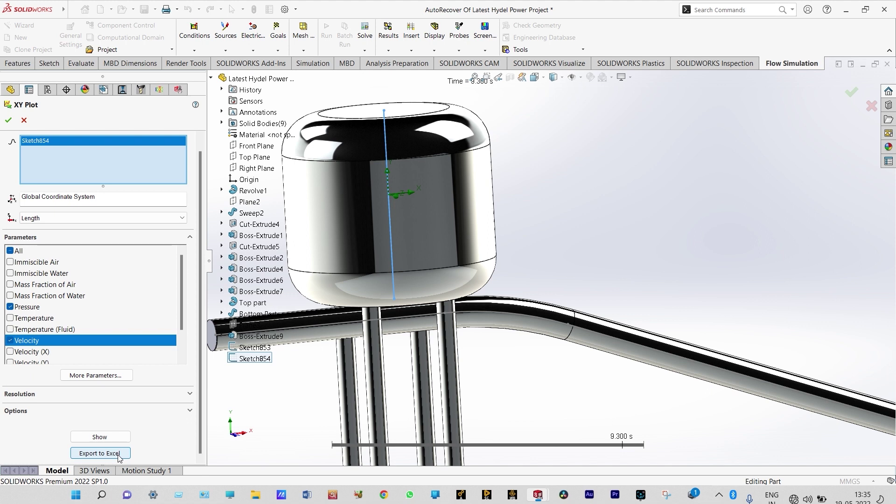
click(100, 453)
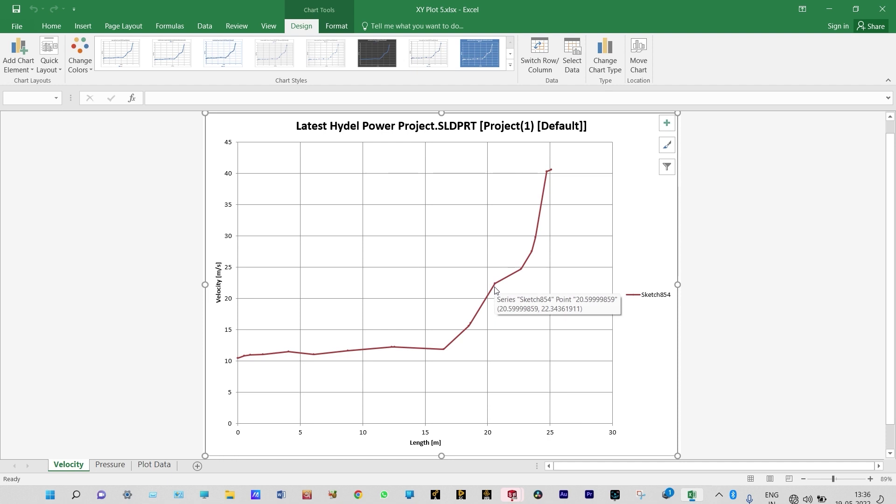
Examine the tank line's velocity and pressure charts in Excel, and close the workbook
mouse_move(238, 360)
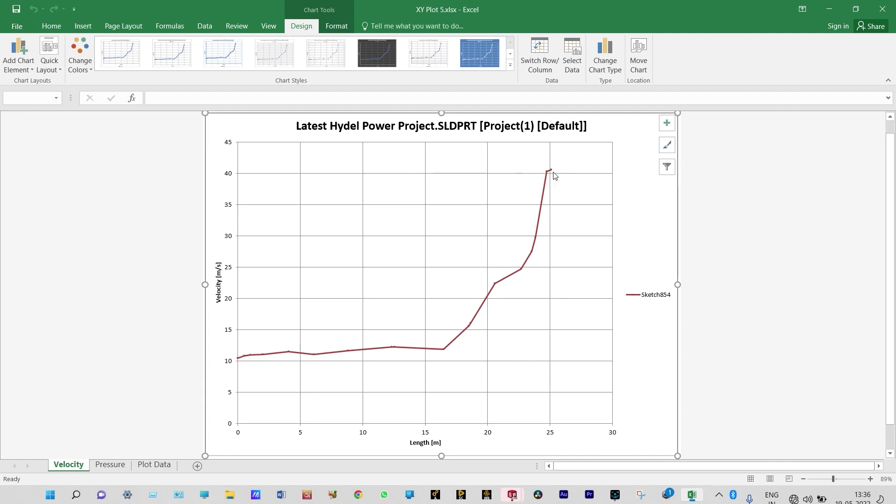
mouse_move(554, 175)
click(113, 464)
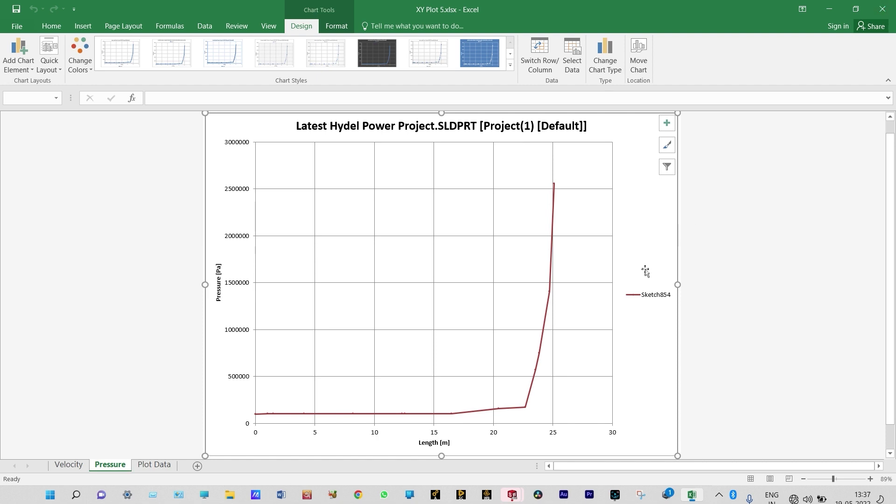
mouse_move(525, 407)
key(alt+F4)
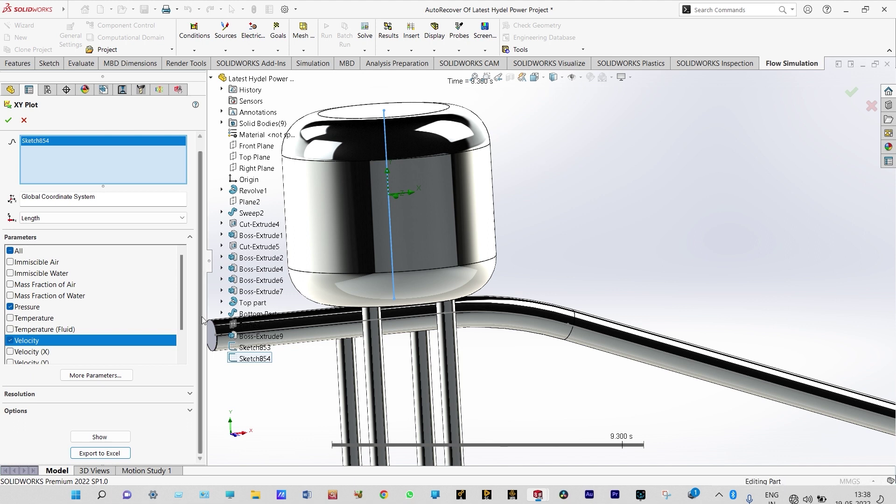
Replace the XY plot's selection with the pipe centreline (Sketch853) and export the plot to Excel
key(Delete)
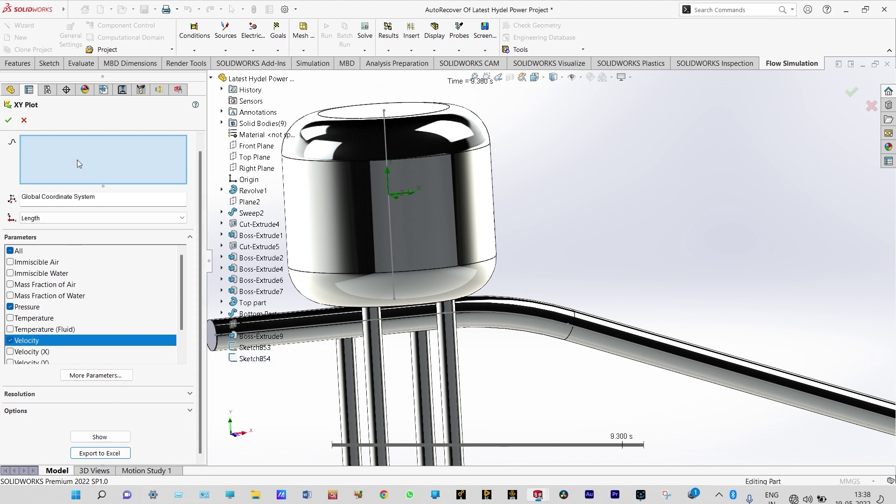
click(500, 312)
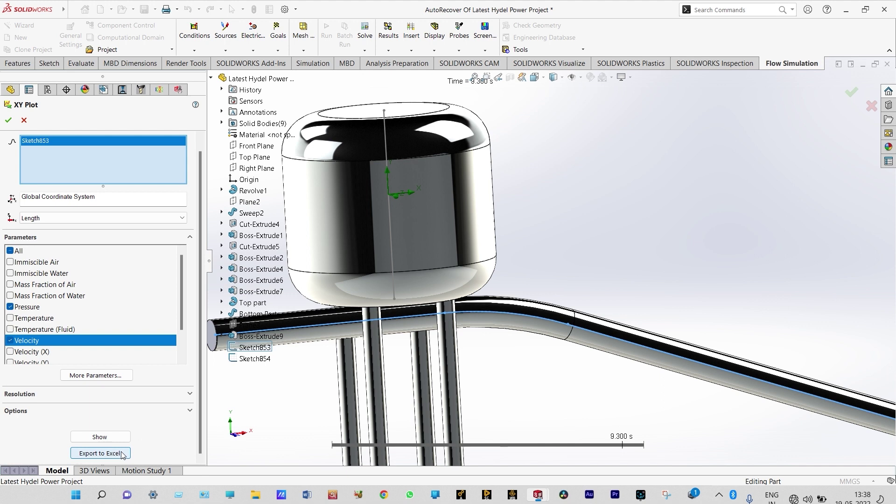
click(100, 453)
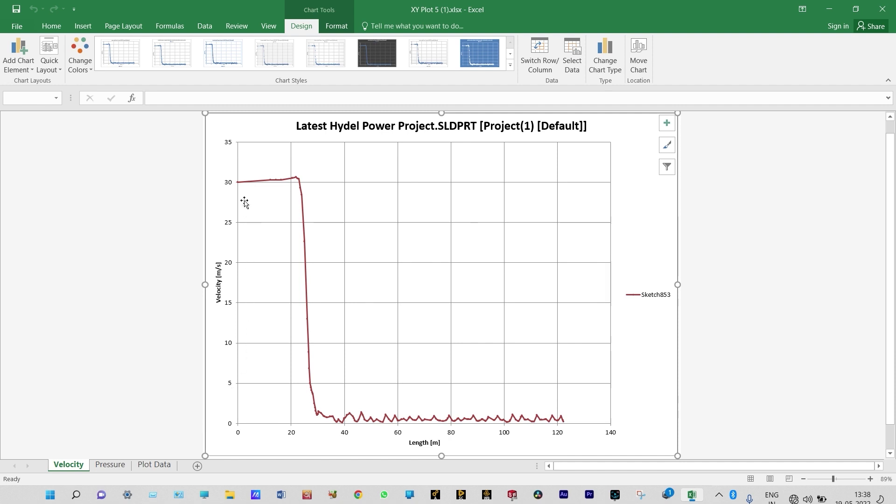
Examine the velocity chart along the pipe at its start, its peak and its end
mouse_move(238, 184)
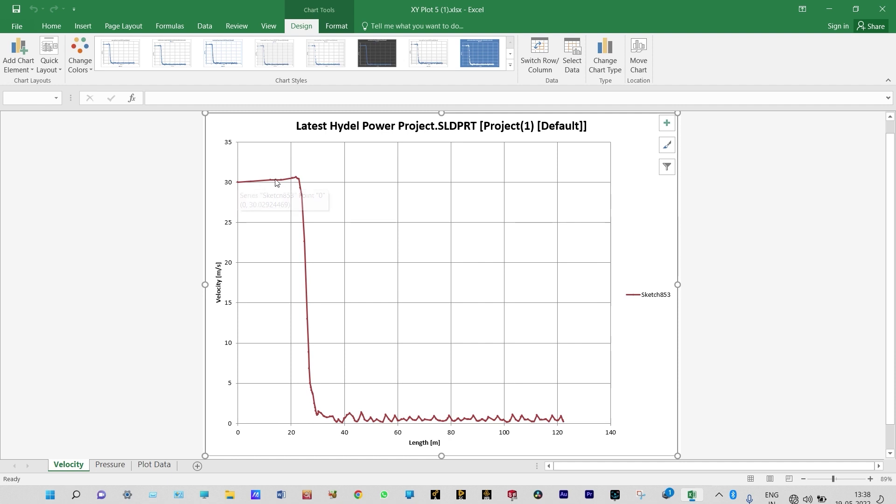
mouse_move(298, 181)
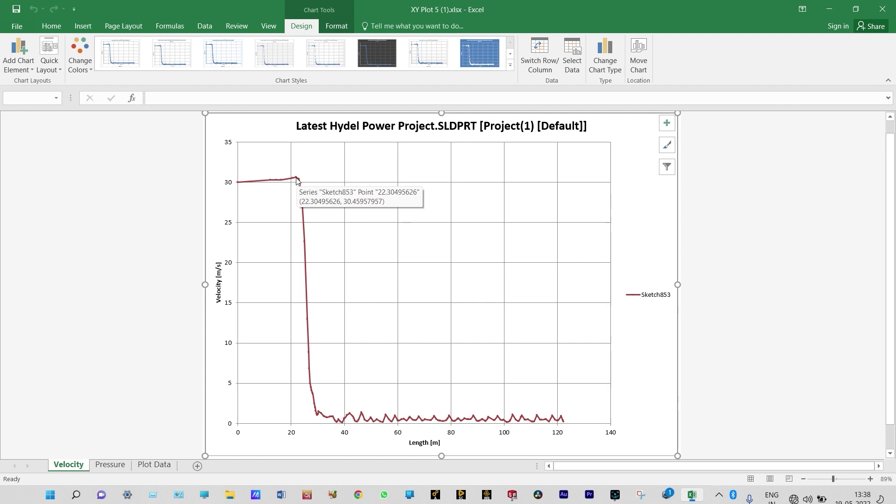
mouse_move(566, 424)
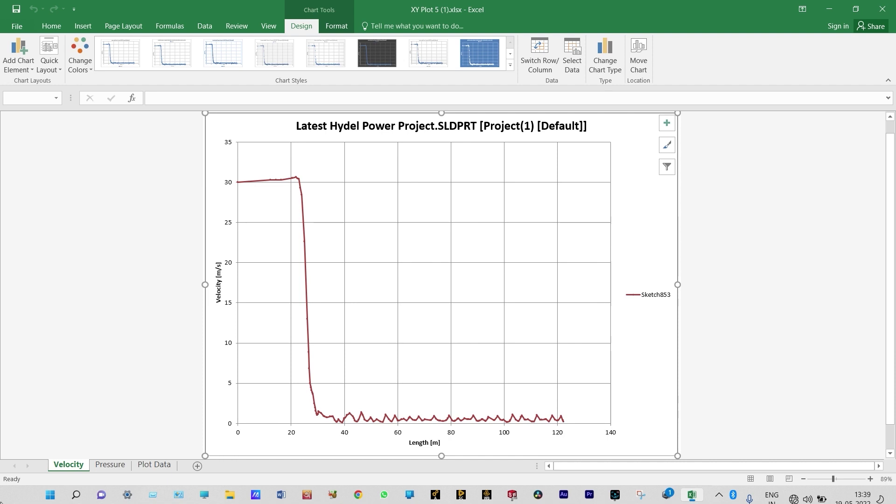
Examine the pressure chart along the pipe at its start, dip, peak and end, then close the workbook and exit the XY plot
click(110, 465)
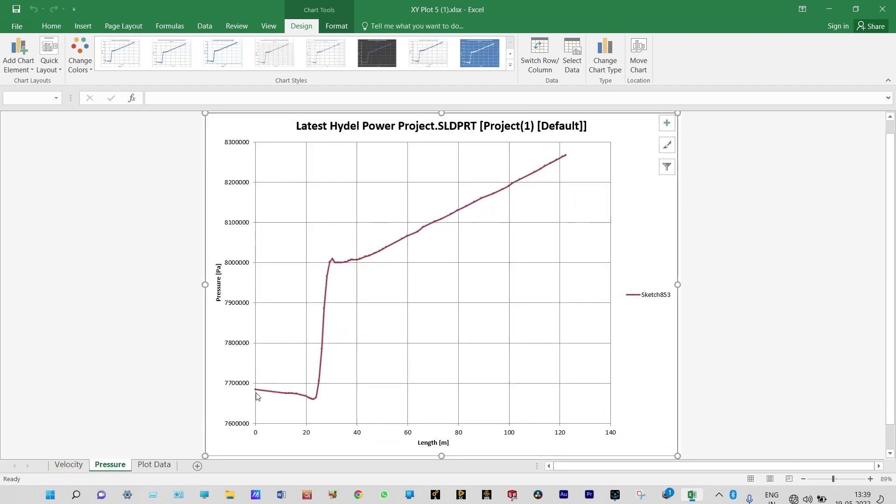
mouse_move(315, 402)
mouse_move(332, 265)
mouse_move(567, 158)
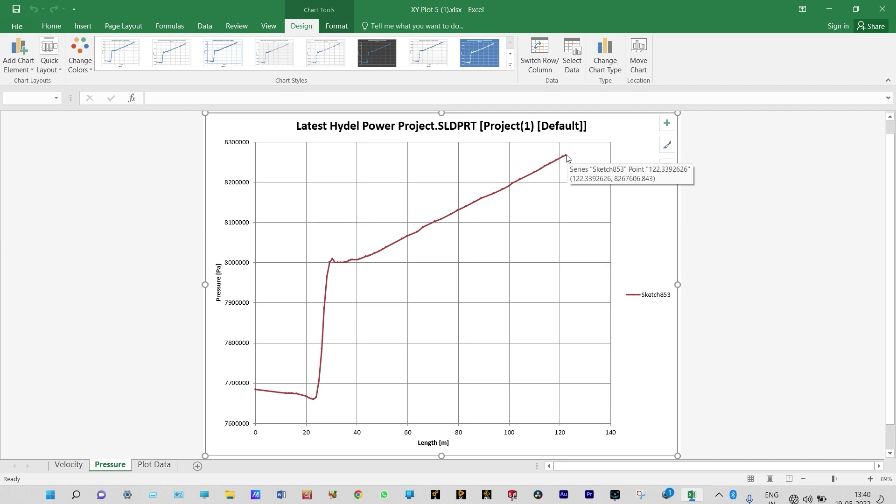
click(880, 7)
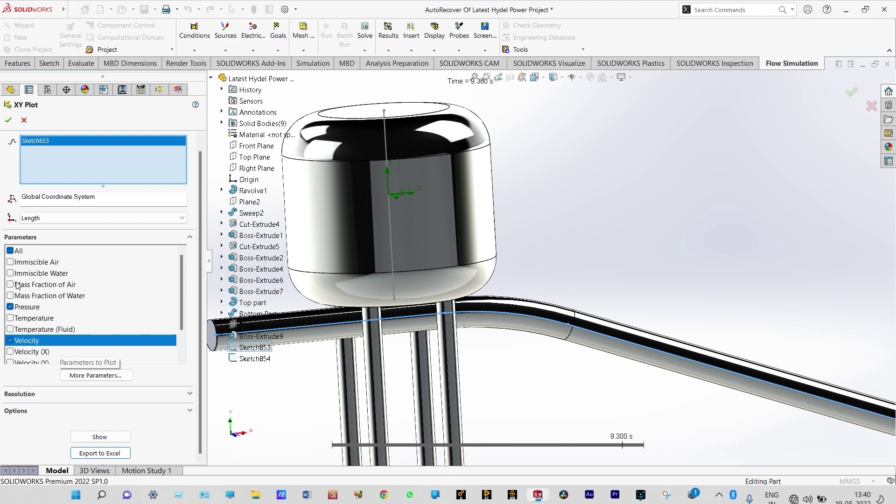
click(182, 359)
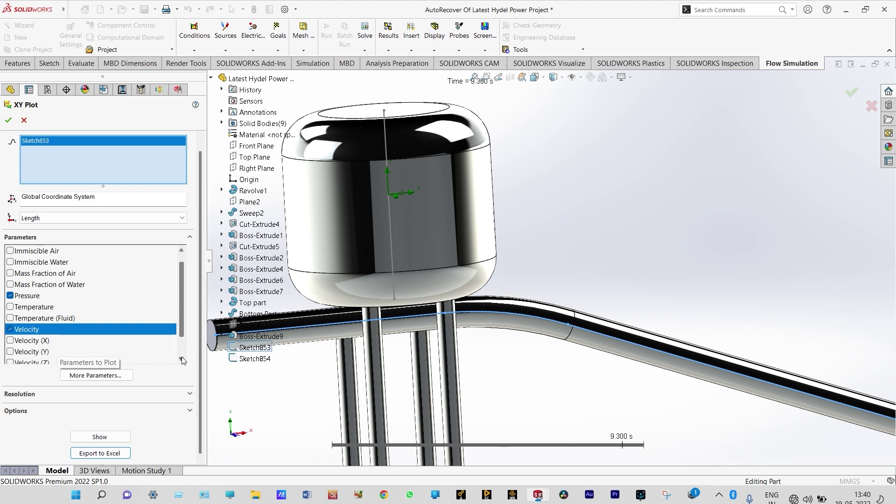
click(23, 121)
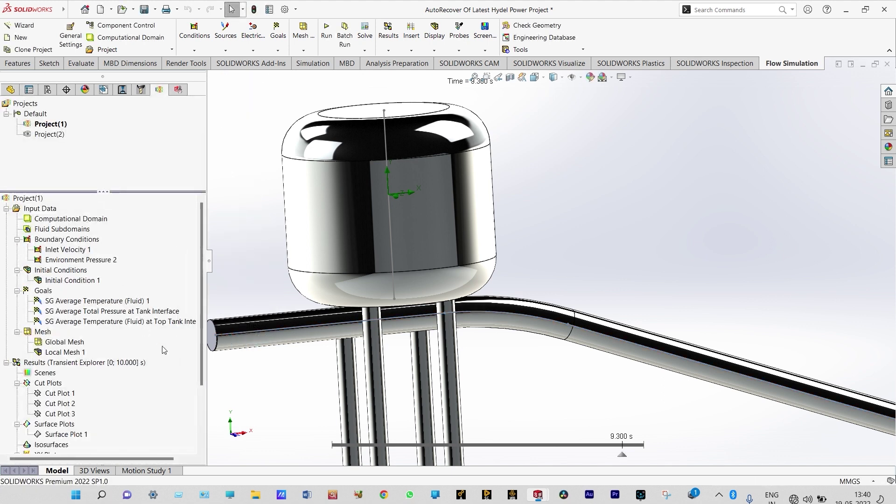
Start a new goal plot with all goals selected and show its summary table
scroll(204, 448, down, 1)
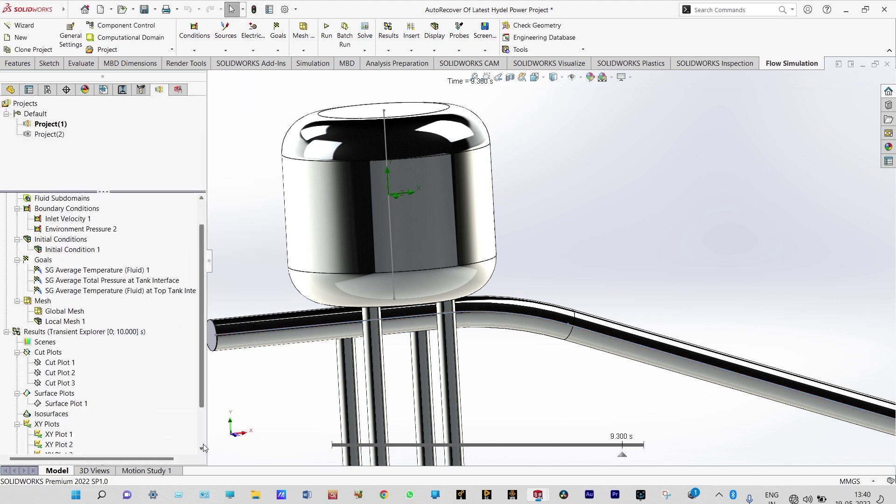
scroll(204, 448, down, 2)
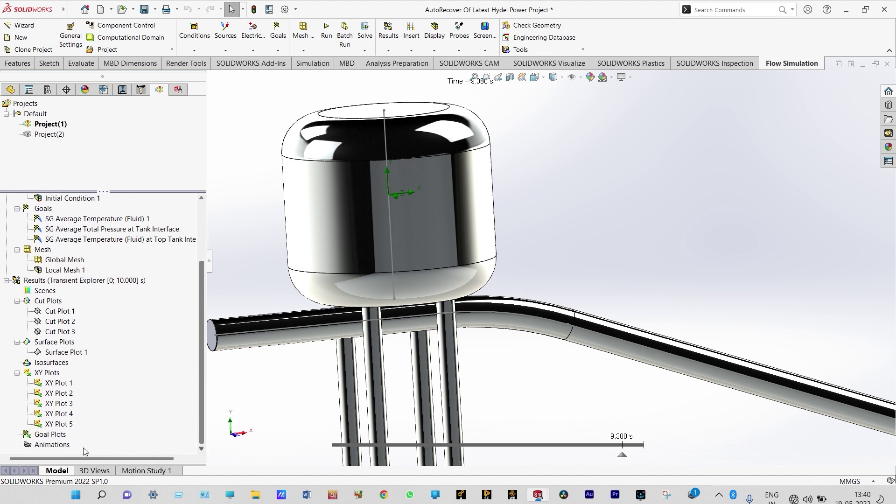
right_click(61, 437)
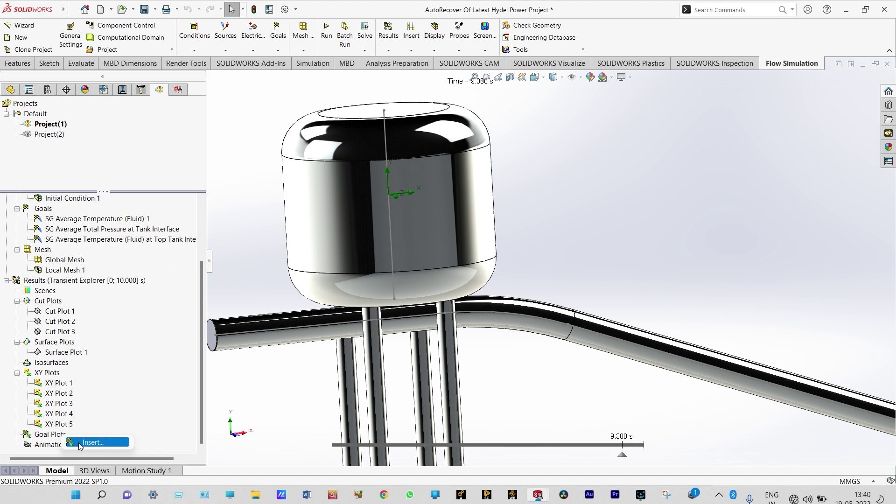
click(78, 447)
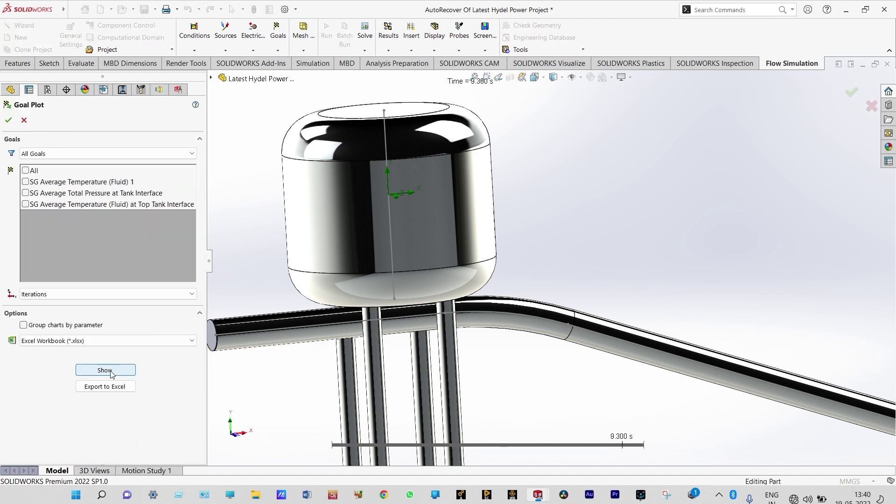
click(25, 171)
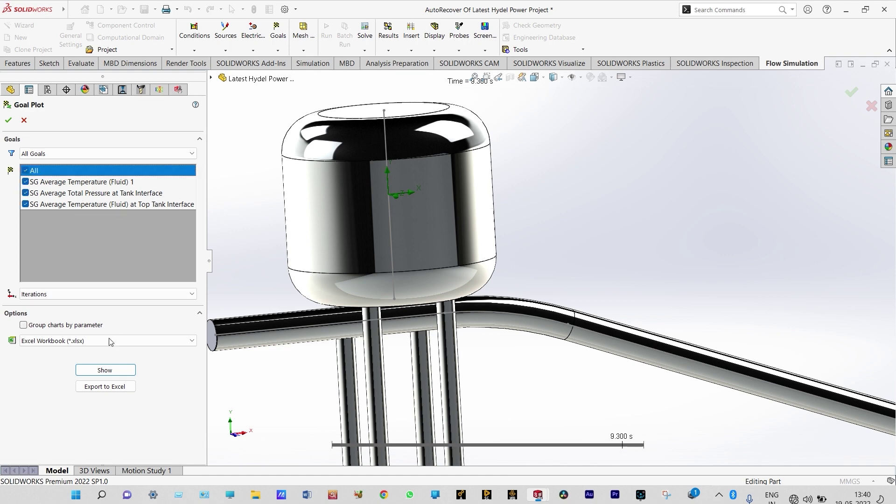
click(105, 371)
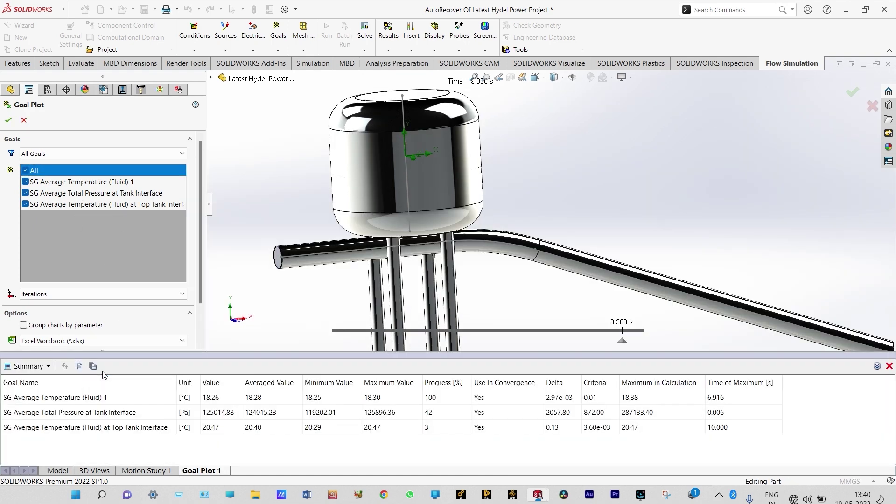
View the history charts of the goals over the iterations, then close them and cancel the goal plot
click(48, 367)
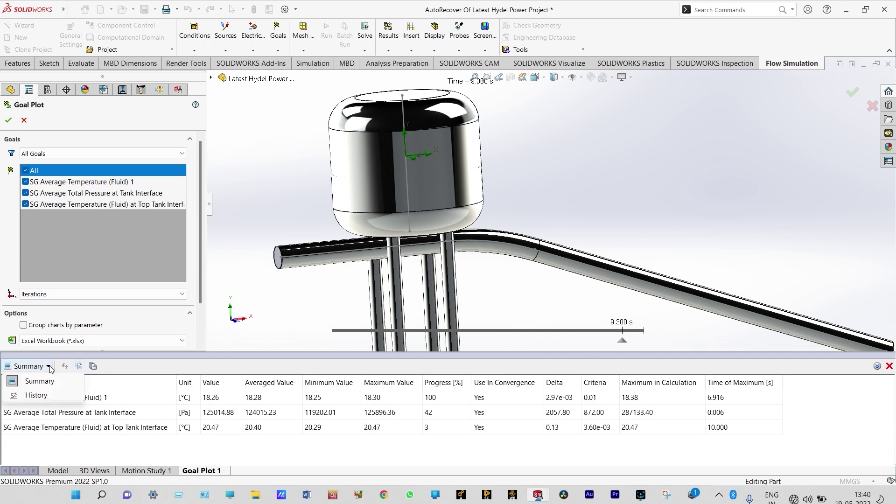
click(43, 397)
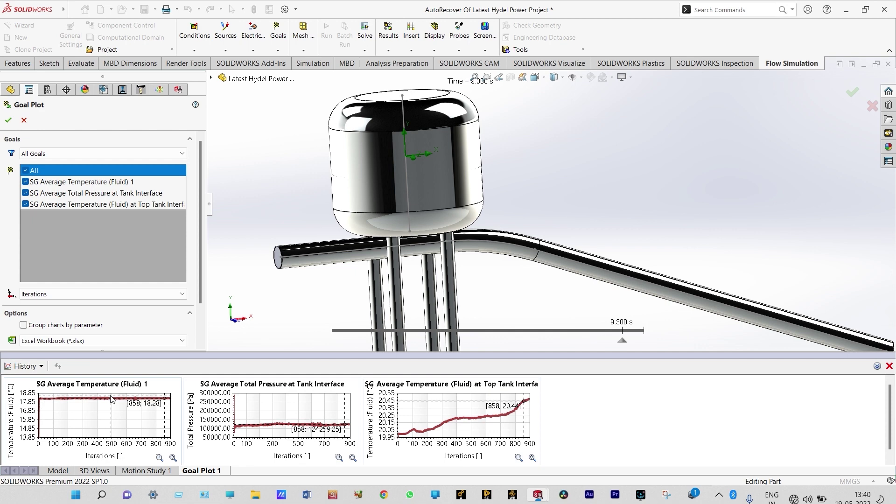
click(890, 367)
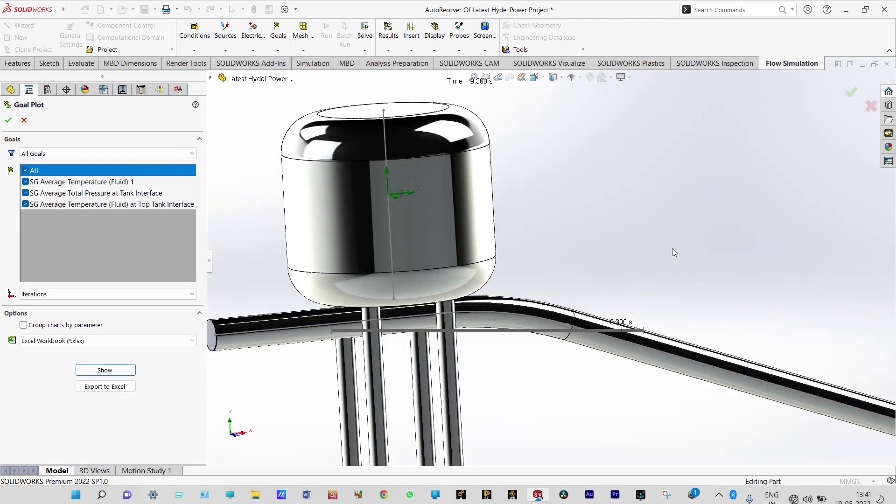
click(871, 106)
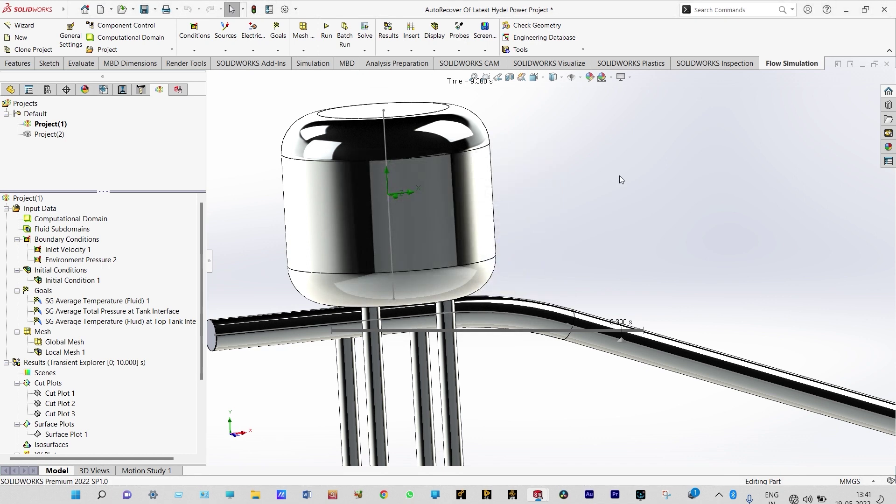